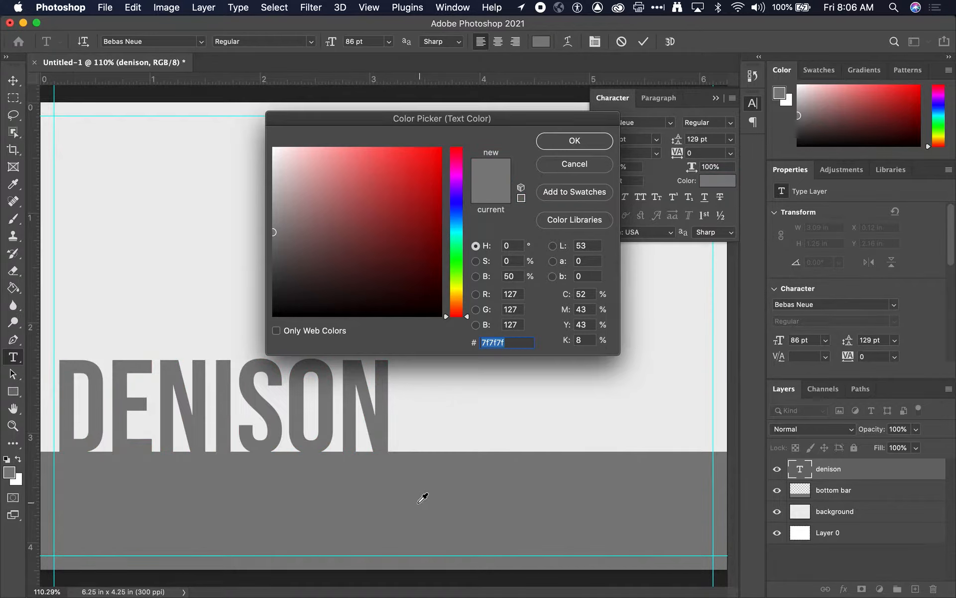
# Match the DENISON text colour to the grey bottom bar (7f7f7f) and shift the text slightly right to X 0.21 in
pyautogui.click(479, 395)
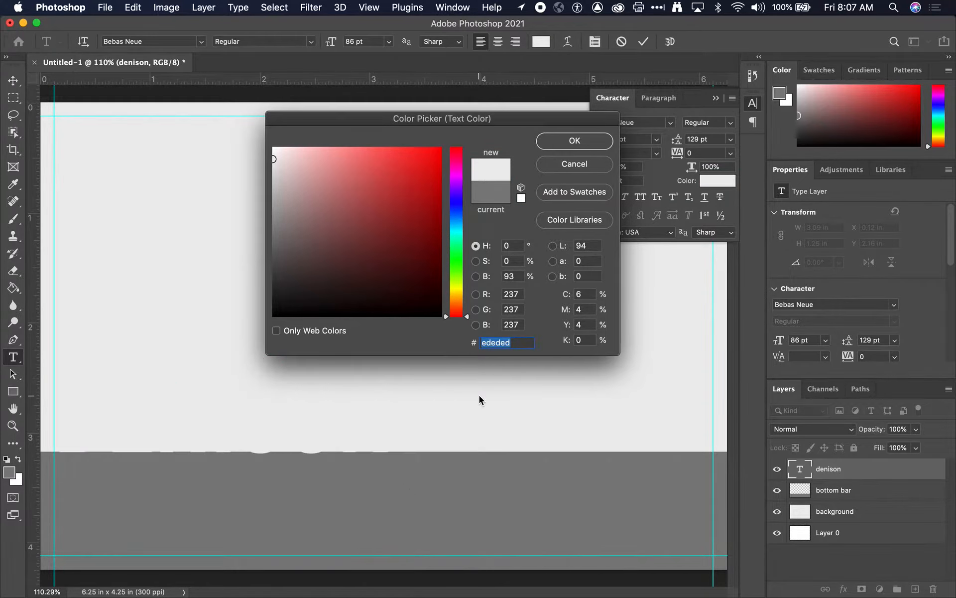
pyautogui.press('Escape')
pyautogui.click(427, 495)
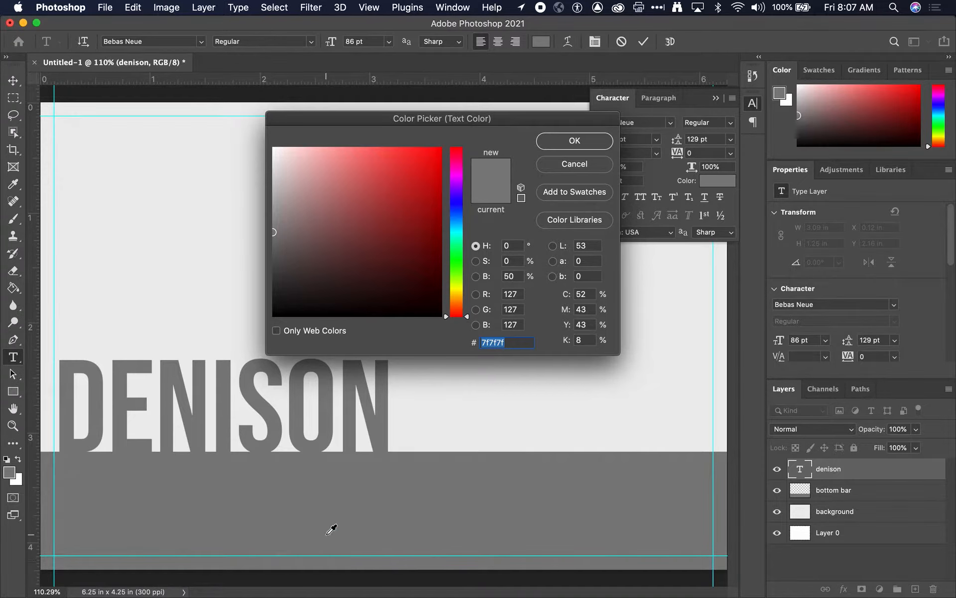
pyautogui.click(580, 141)
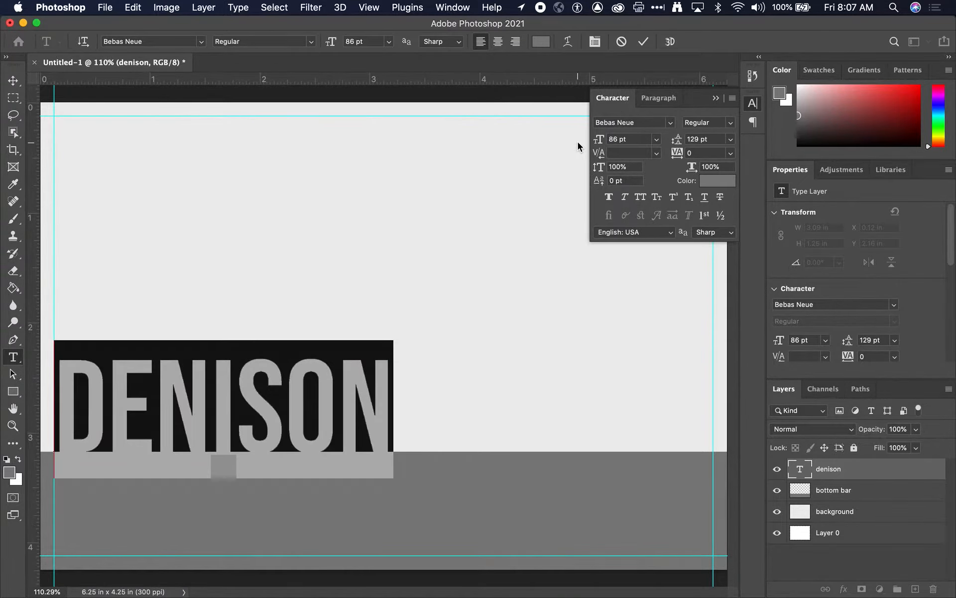
pyautogui.click(13, 80)
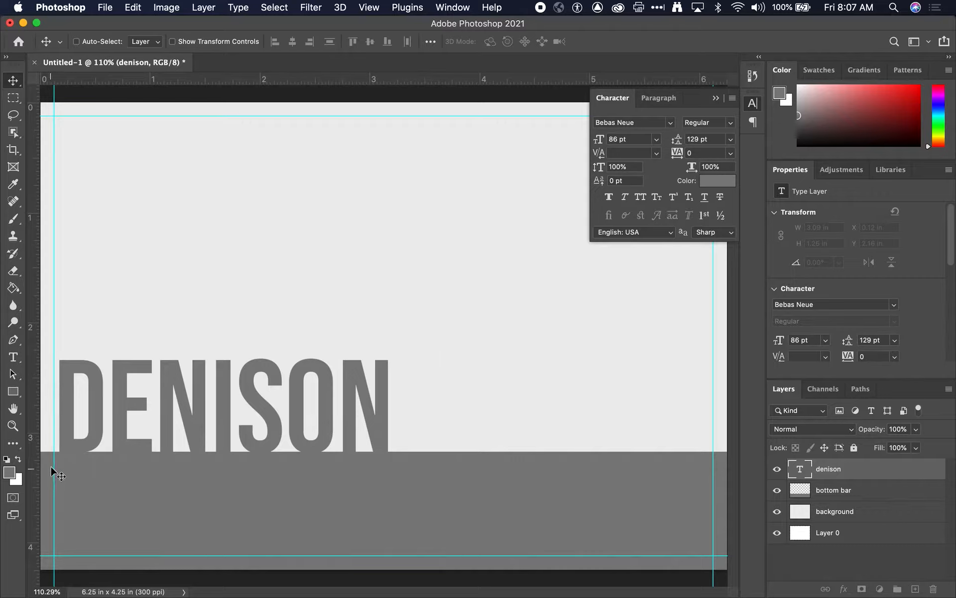
pyautogui.moveTo(66, 451); pyautogui.dragTo(77, 447)
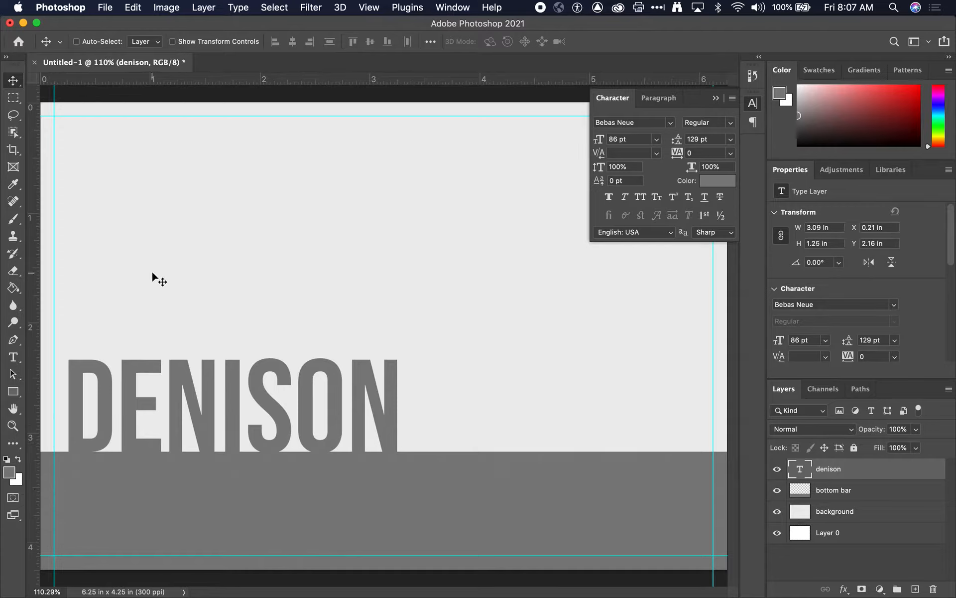
# Start a new text line above DENISON in Times Regular at 24 pt with tracking of 380
pyautogui.press('t')
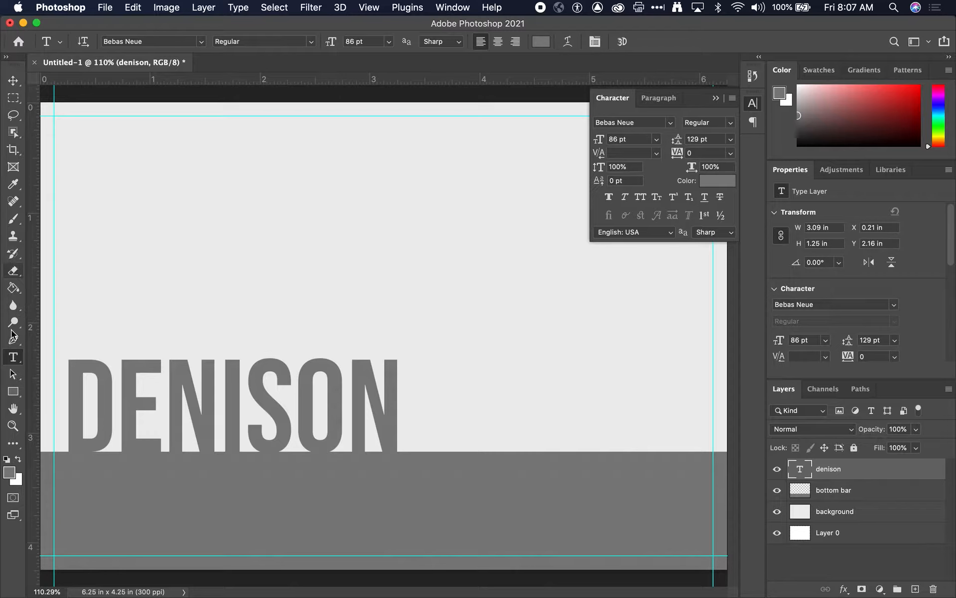
pyautogui.click(154, 213)
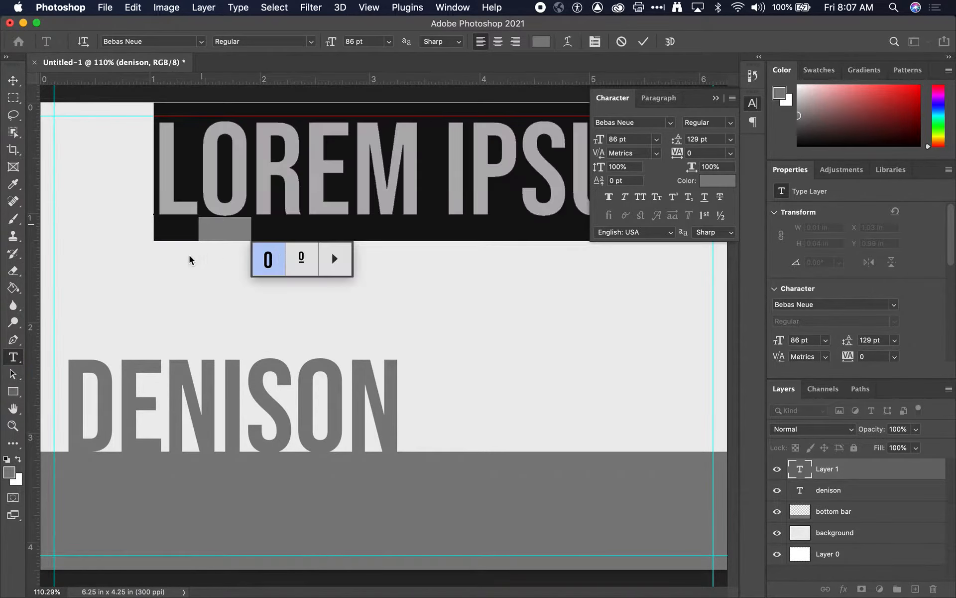
pyautogui.click(202, 42)
pyautogui.click(176, 94)
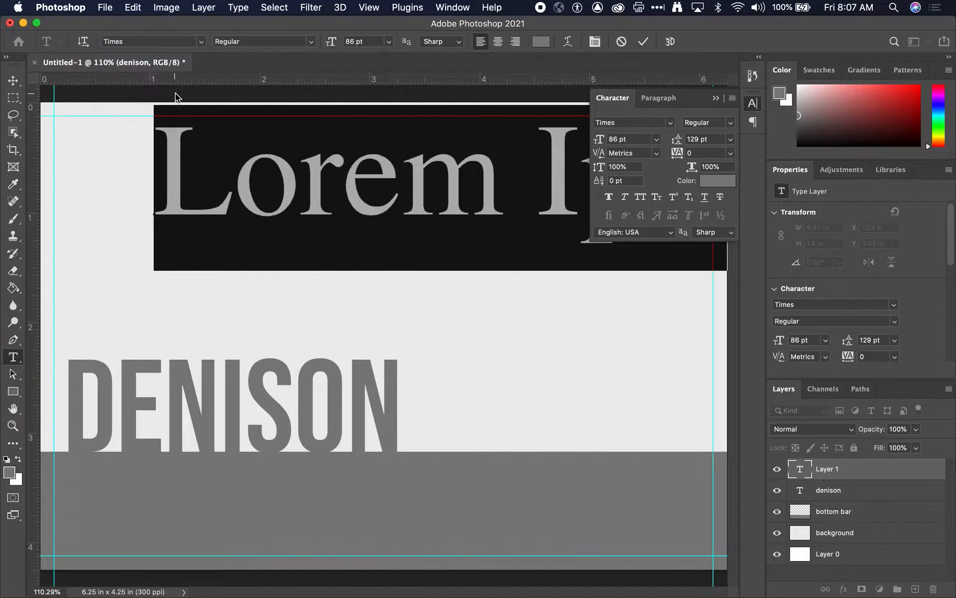
pyautogui.click(344, 41)
pyautogui.write('24')
pyautogui.press('Return')
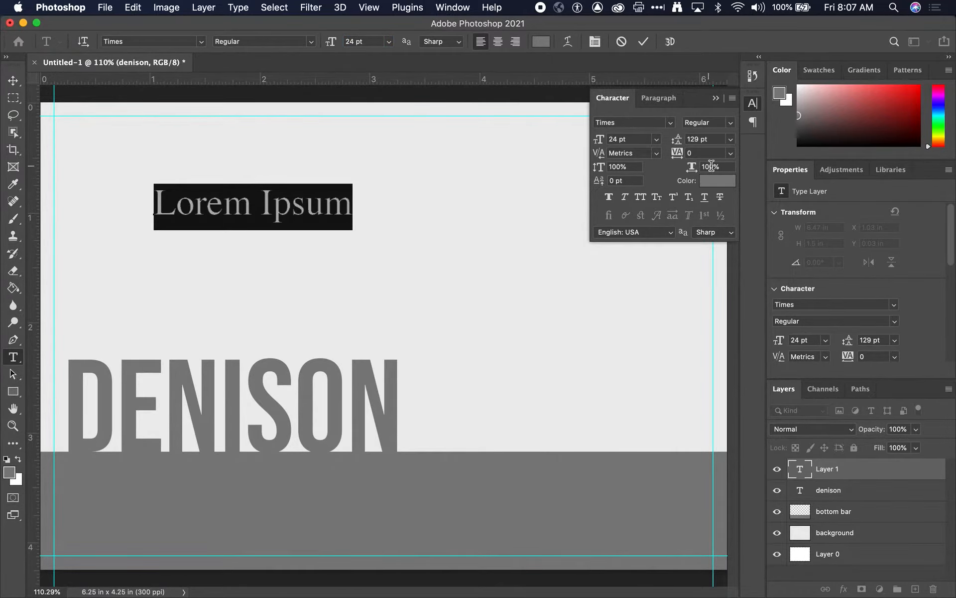
pyautogui.moveTo(677, 153); pyautogui.dragTo(689, 152)
# Replace the placeholder text with "university" and move it just above the left part of DENISON
pyautogui.tripleClick(310, 208)
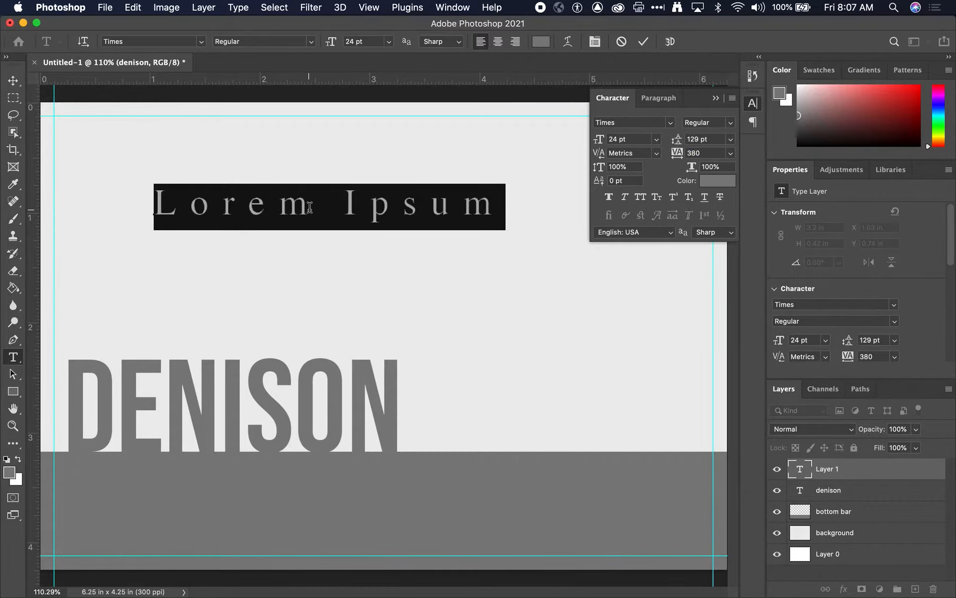
pyautogui.write('un iv')
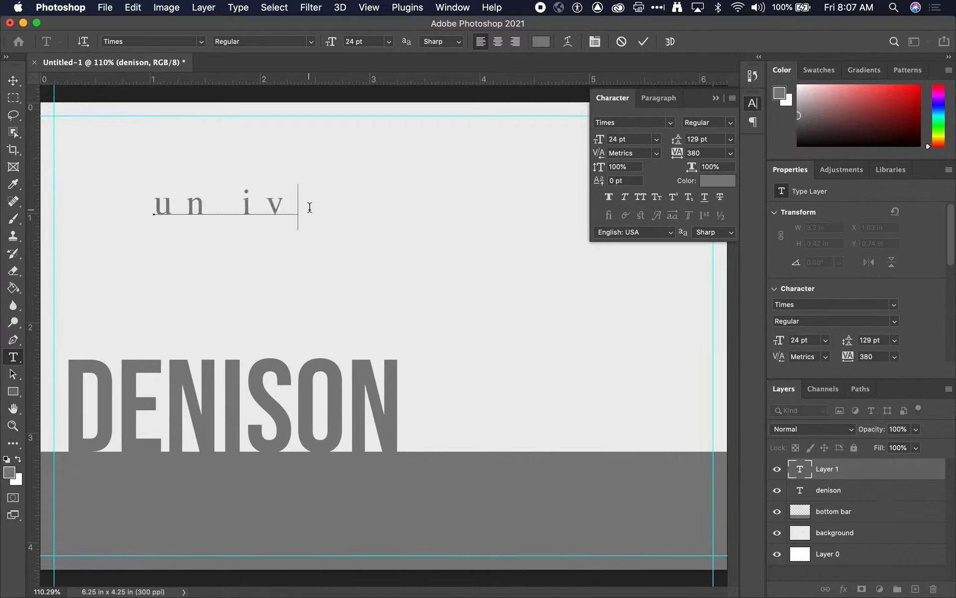
pyautogui.write('ersity')
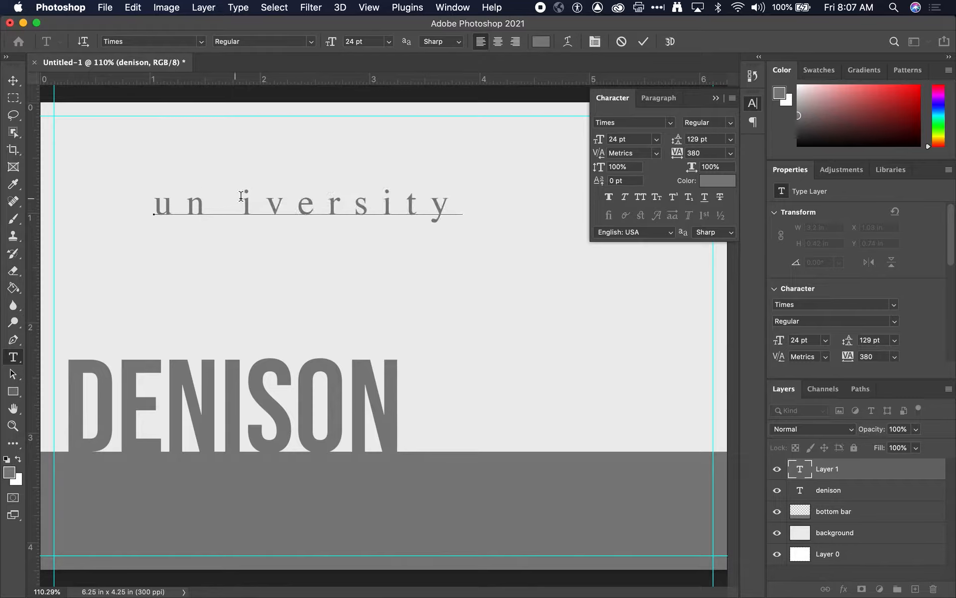
pyautogui.press('BackSpace')
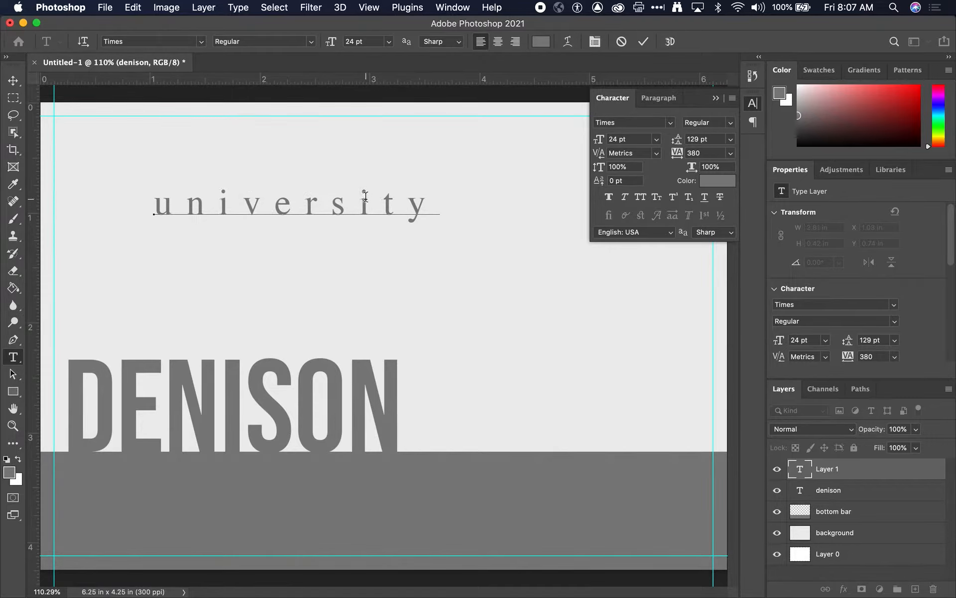
pyautogui.click(13, 80)
pyautogui.moveTo(237, 193); pyautogui.dragTo(149, 294)
# Recolour the "university" text with the light grey sampled from the background (ededed)
pyautogui.press('t')
pyautogui.click(172, 303)
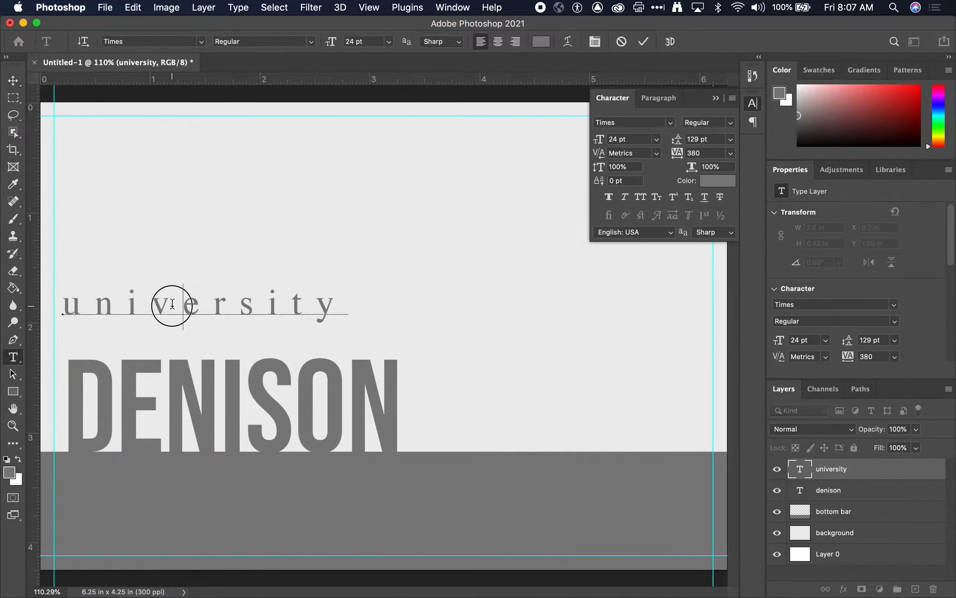
pyautogui.doubleClick(171, 303)
pyautogui.click(541, 42)
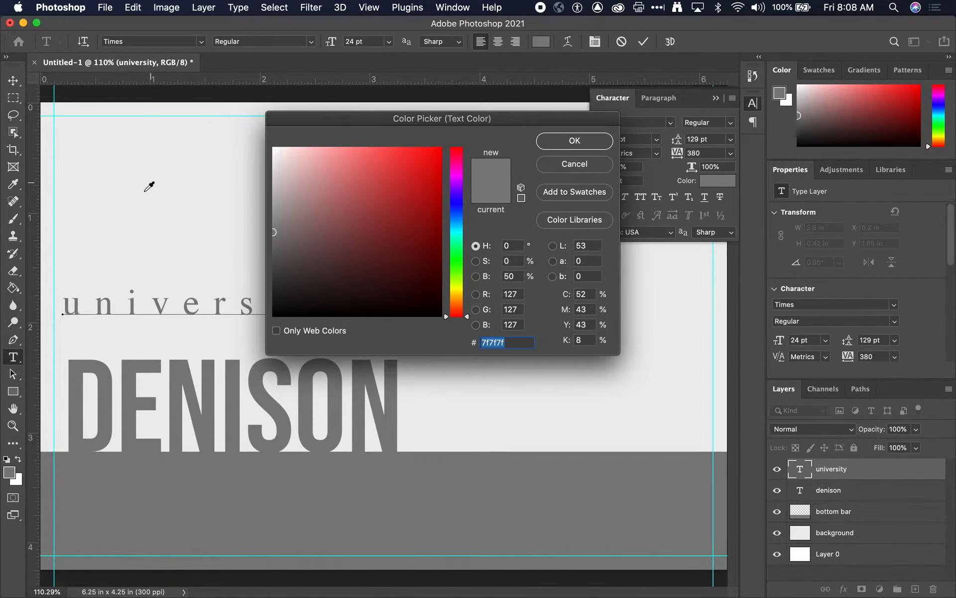
pyautogui.click(170, 195)
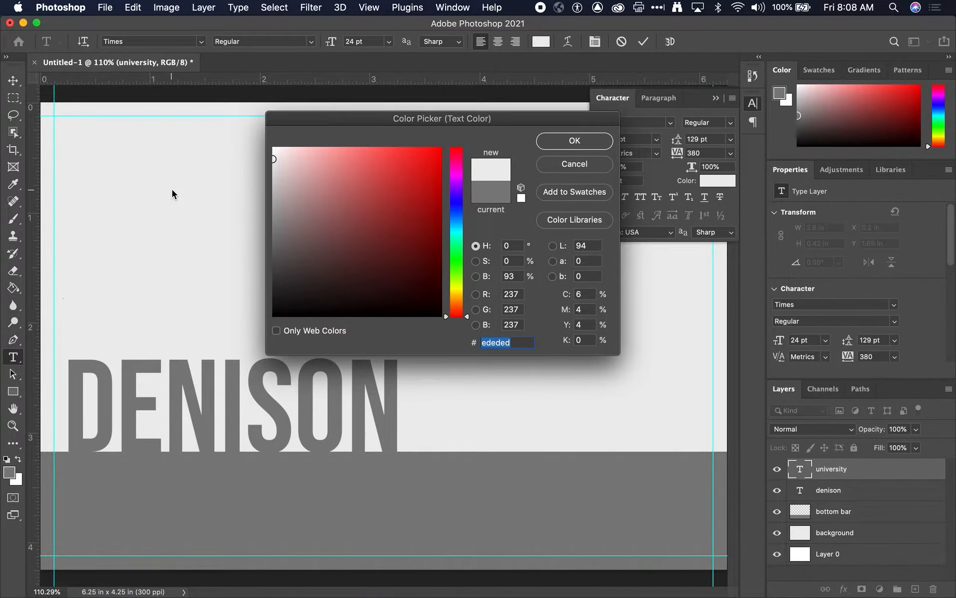
pyautogui.click(580, 141)
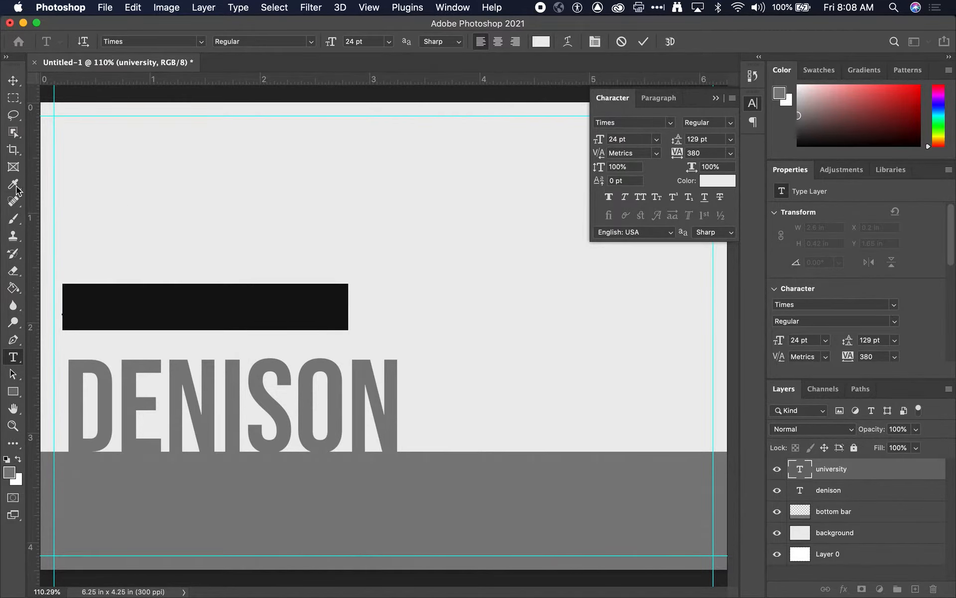
# Move "university" onto the grey bar directly under DENISON and set its tracking to 540
pyautogui.click(13, 80)
pyautogui.moveTo(194, 309); pyautogui.dragTo(198, 483)
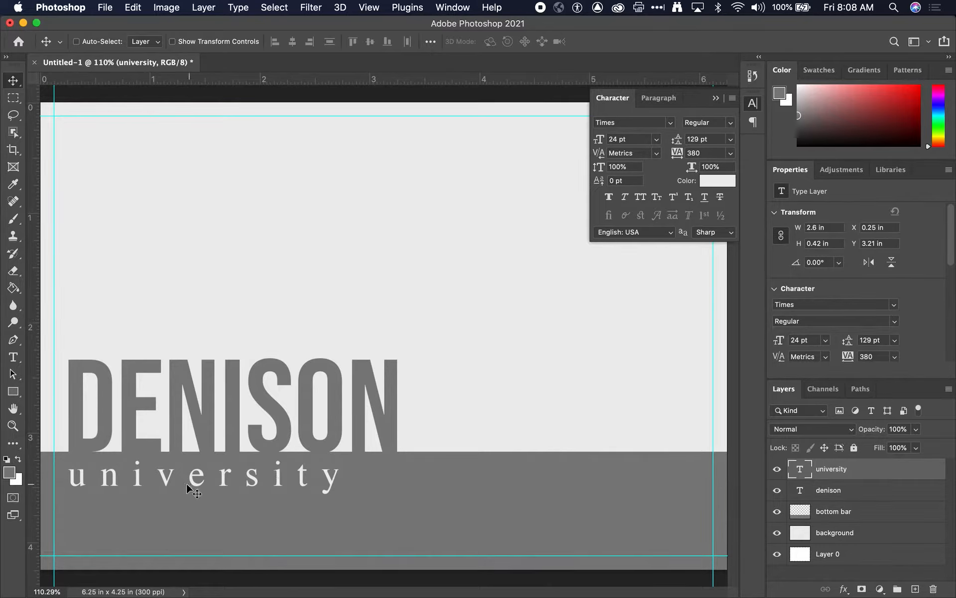
pyautogui.doubleClick(304, 472)
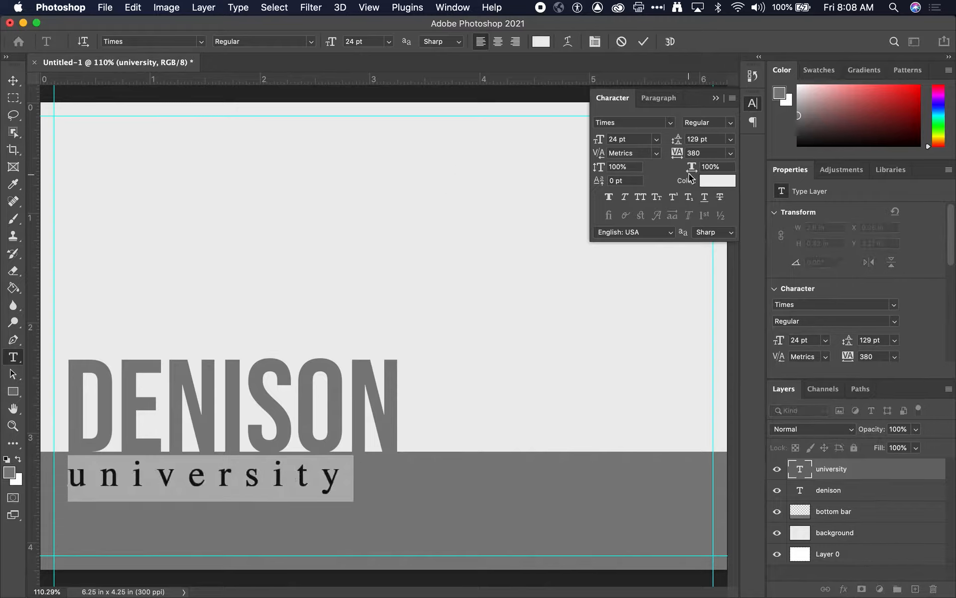
pyautogui.moveTo(677, 151); pyautogui.dragTo(681, 157)
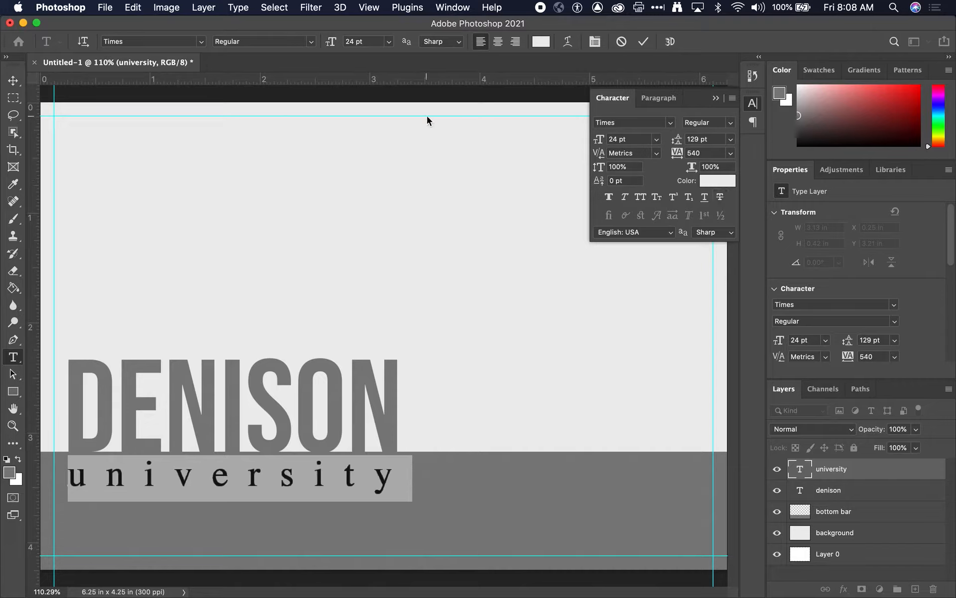
pyautogui.click(14, 80)
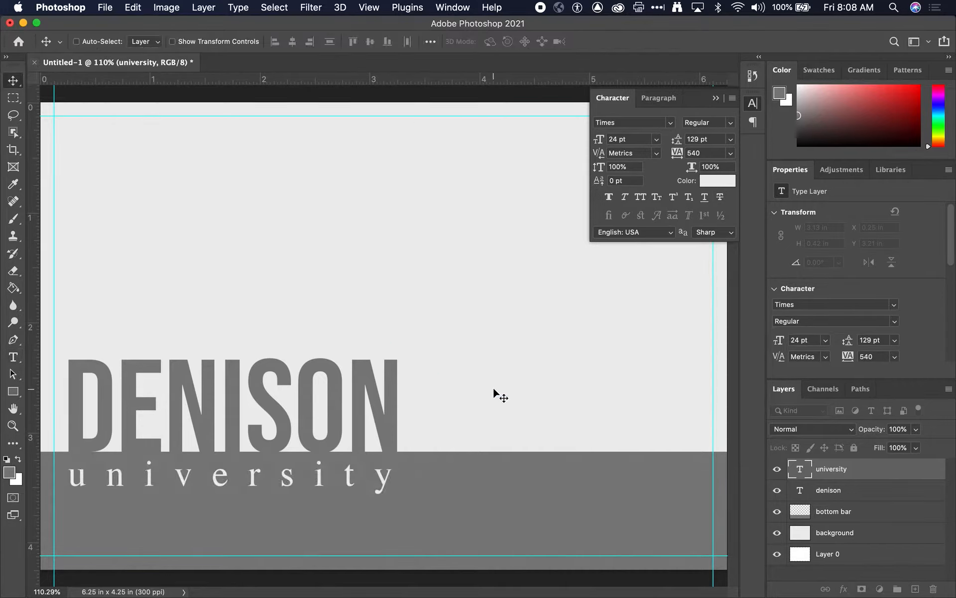
pyautogui.click(716, 98)
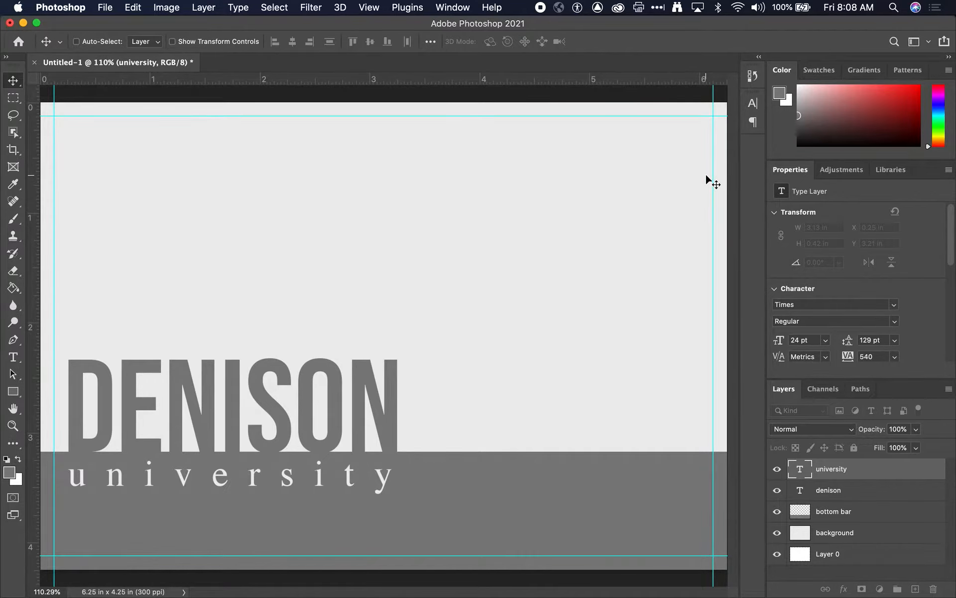
# Open denison.jpeg from the Photoshop folder, one level above the untitled folder
pyautogui.press('super+1')
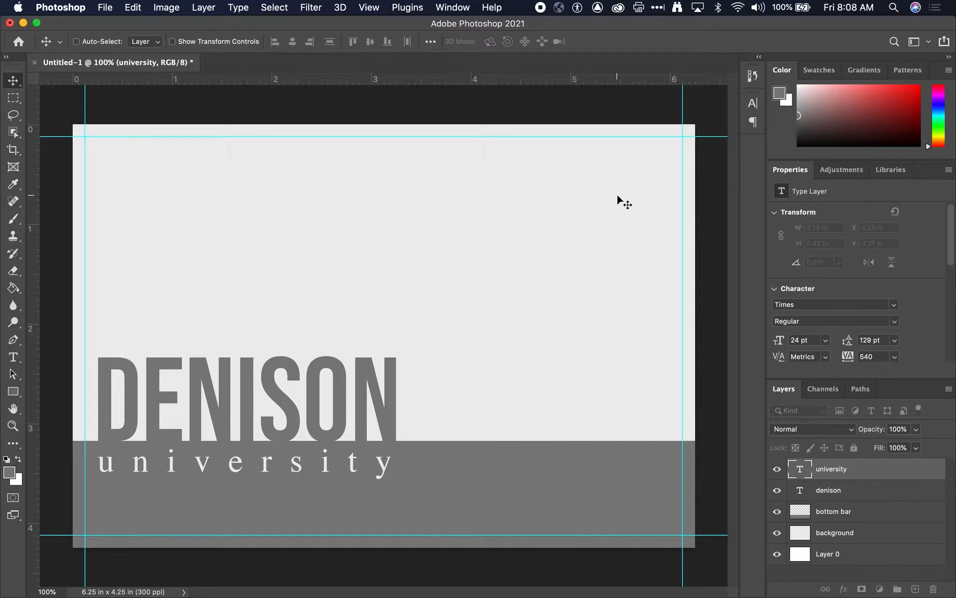
pyautogui.click(99, 5)
pyautogui.click(114, 32)
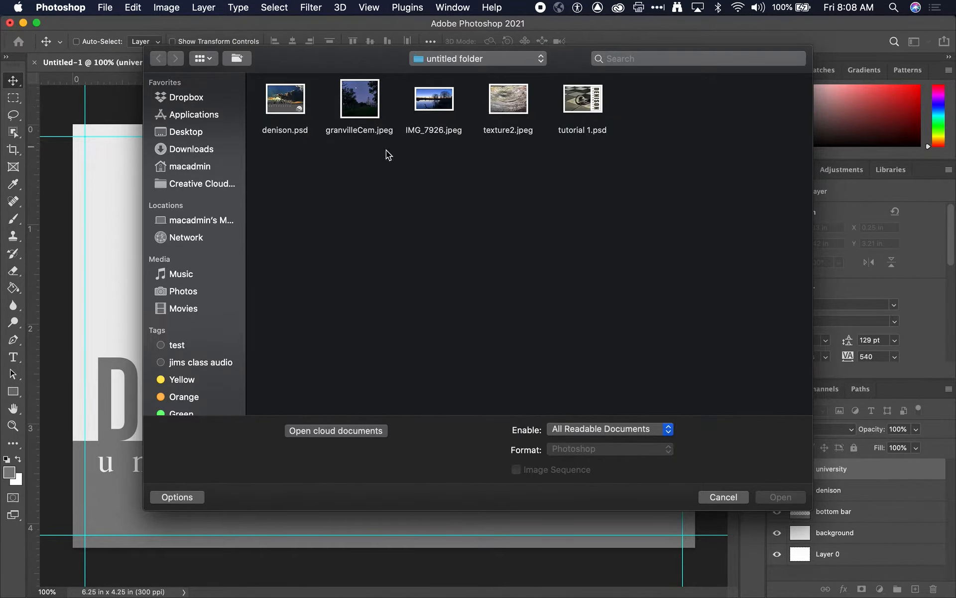
pyautogui.press('super+Up')
pyautogui.click(459, 104)
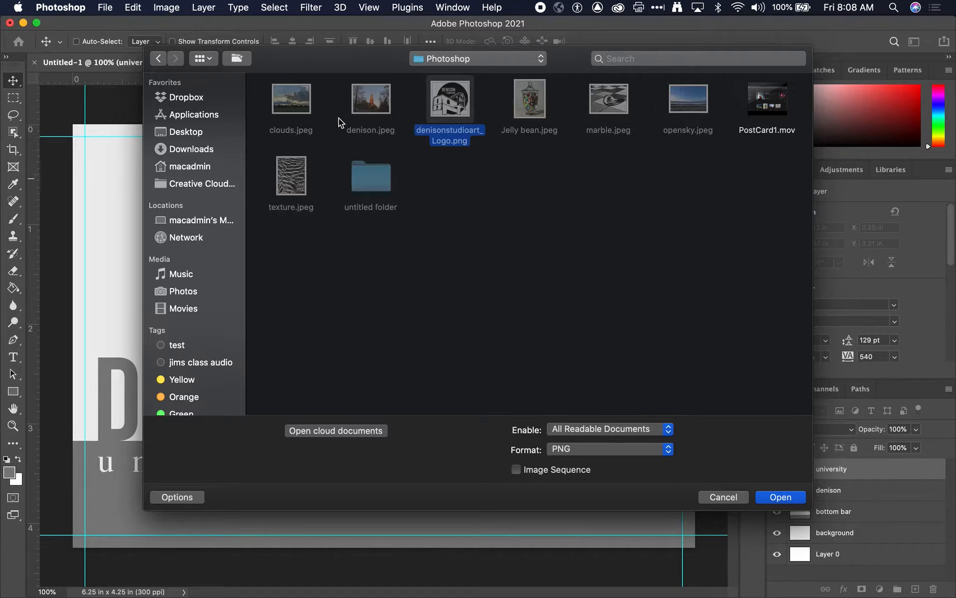
pyautogui.click(373, 102)
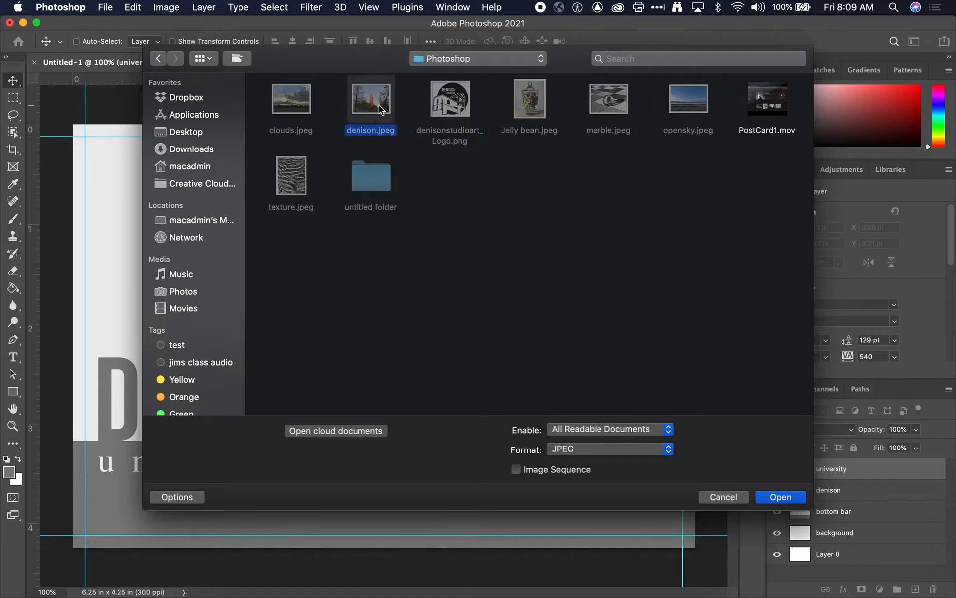
pyautogui.click(792, 498)
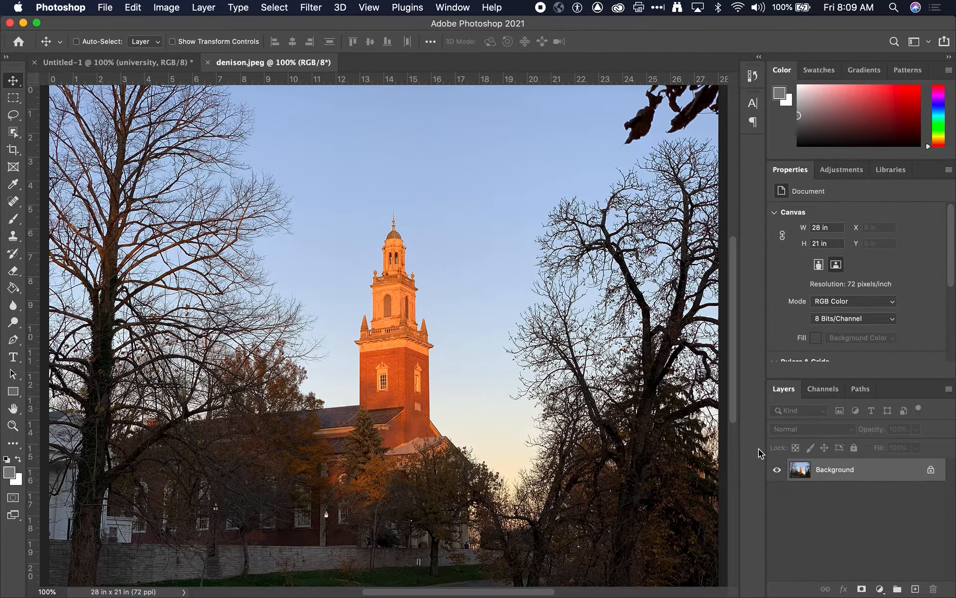
# Float the denison.jpeg window and copy its Background layer into the Untitled-1 document
pyautogui.click(145, 62)
pyautogui.click(261, 68)
pyautogui.moveTo(299, 67); pyautogui.dragTo(193, 396)
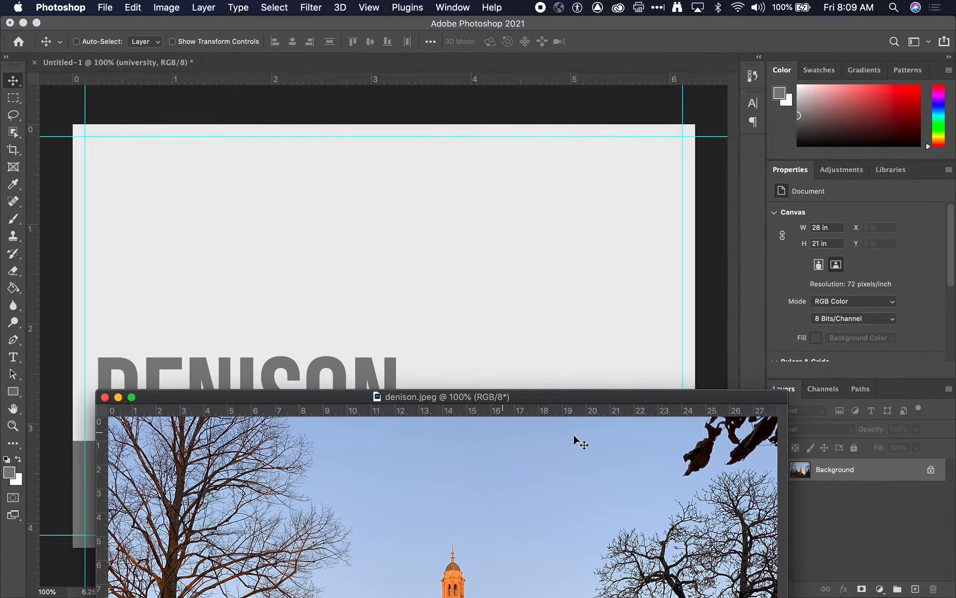
pyautogui.moveTo(700, 393); pyautogui.dragTo(616, 440)
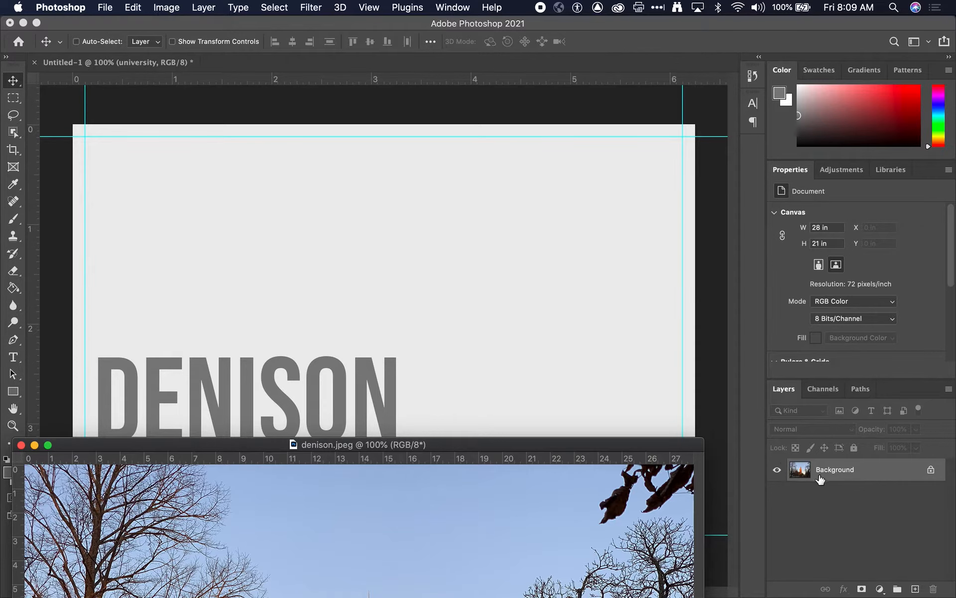
pyautogui.moveTo(811, 471); pyautogui.dragTo(530, 338)
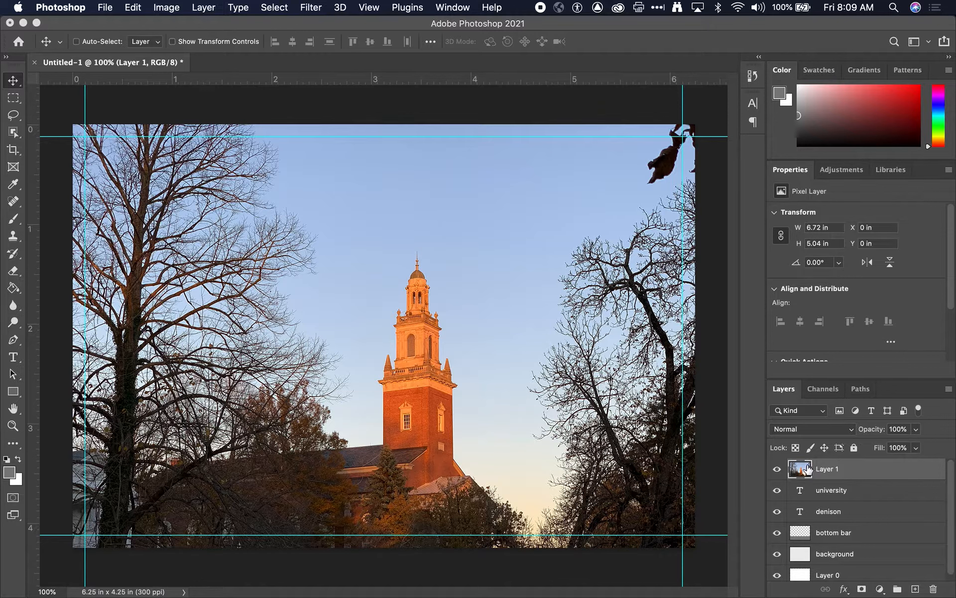
# Place the photo layer between the bottom bar and background layers and rename it "church"
pyautogui.scroll(-1, 808, 475)
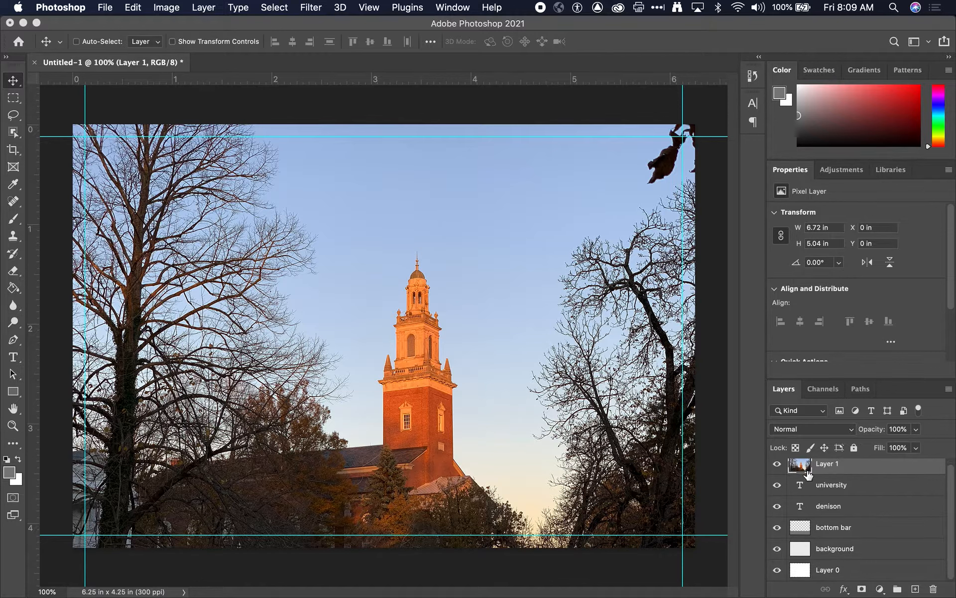
pyautogui.moveTo(802, 465); pyautogui.dragTo(839, 548)
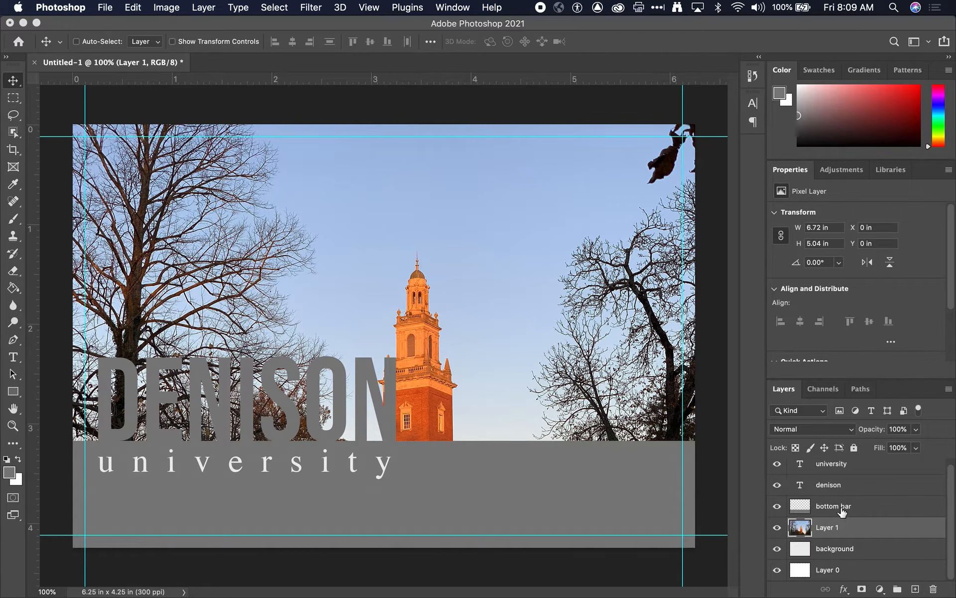
pyautogui.doubleClick(826, 528)
pyautogui.write('church')
pyautogui.press('Return')
# Move the church photo up and to the right, to X 0.72 in and Y -1.33 in
pyautogui.moveTo(561, 356); pyautogui.dragTo(598, 216)
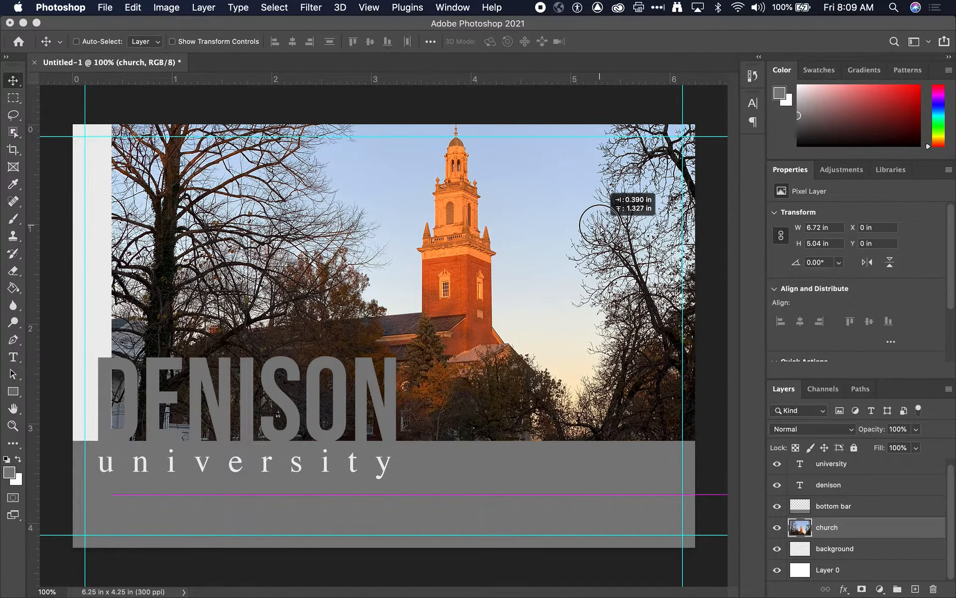
pyautogui.moveTo(556, 293); pyautogui.dragTo(588, 293)
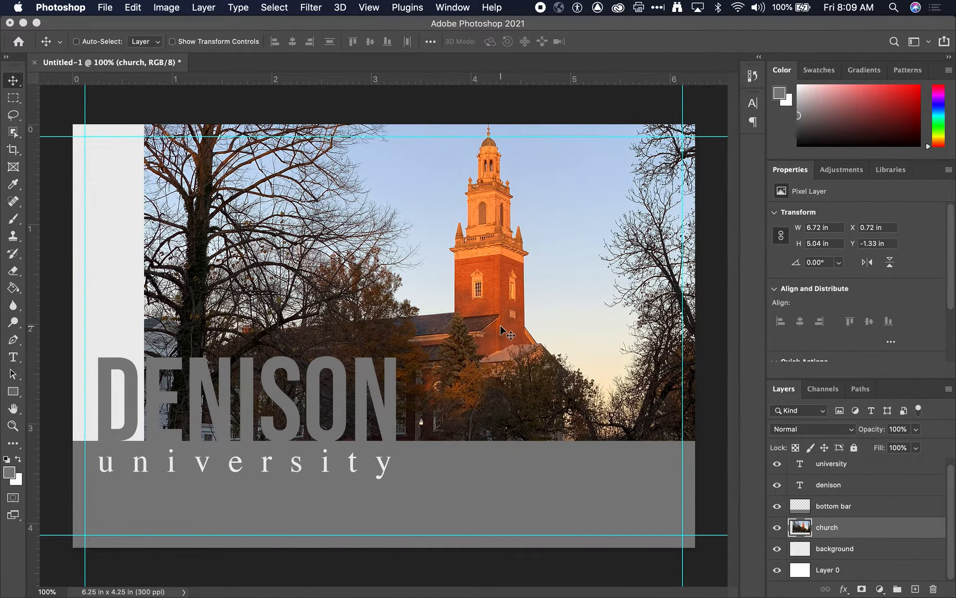
pyautogui.press('super+minus')
pyautogui.press('super+minus')
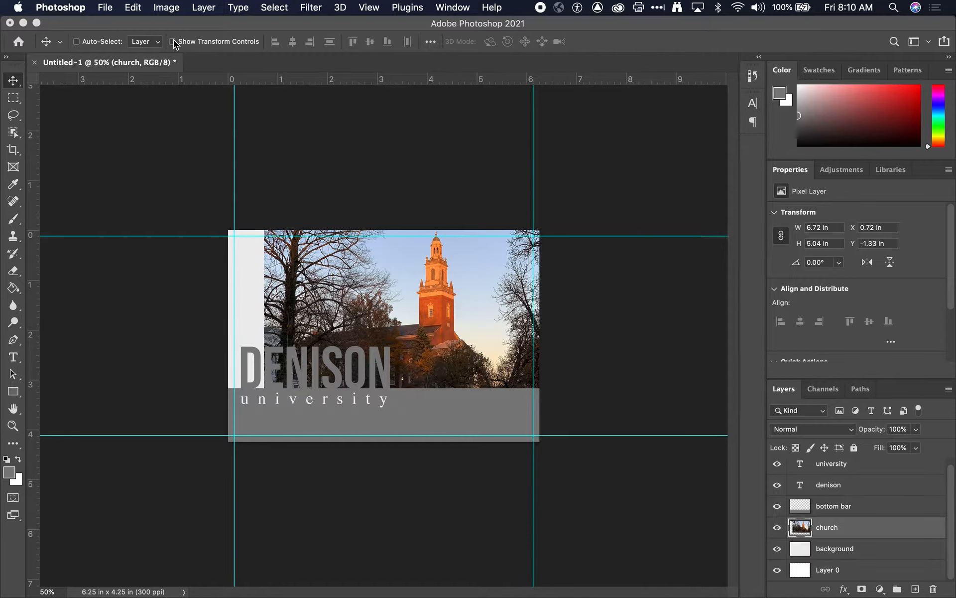
# Scale the church photo up to about 8.21 by 6.16 in and position it at X 0 in, Y -1.64 in
pyautogui.press('super+t')
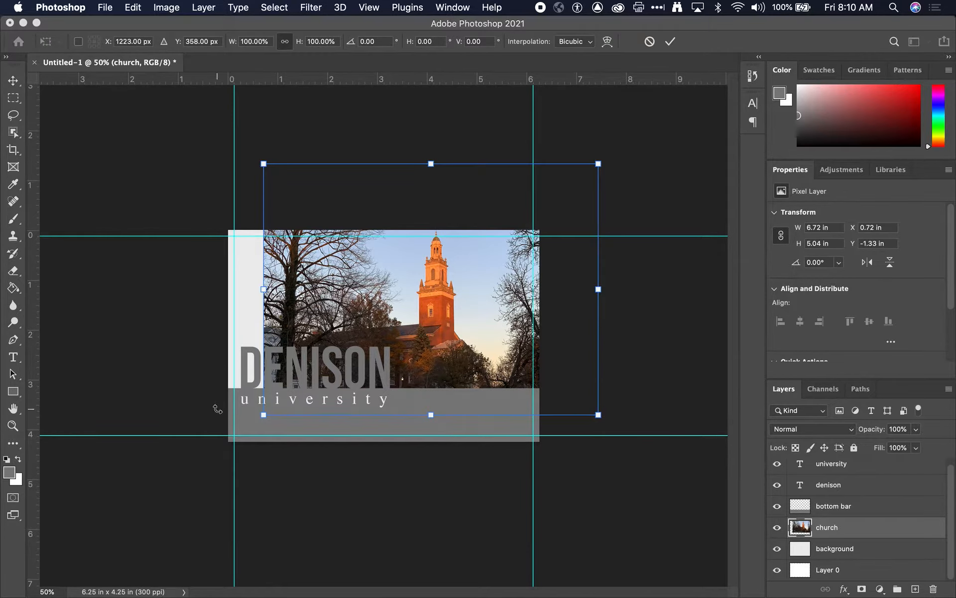
pyautogui.moveTo(268, 413); pyautogui.dragTo(169, 488)
pyautogui.moveTo(431, 341); pyautogui.dragTo(469, 319)
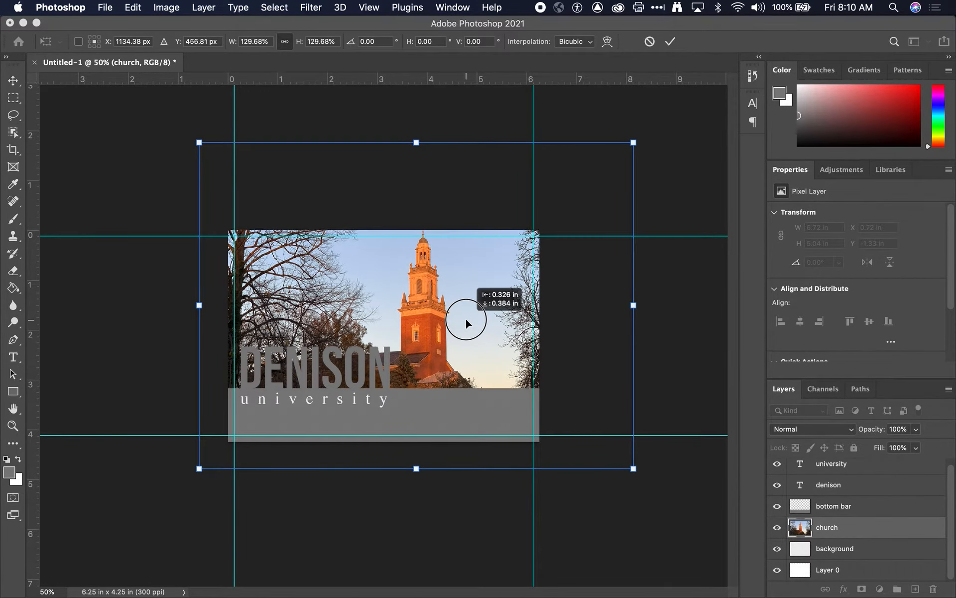
pyautogui.moveTo(197, 468); pyautogui.dragTo(218, 446)
pyautogui.moveTo(415, 338); pyautogui.dragTo(418, 346)
pyautogui.moveTo(418, 348); pyautogui.dragTo(420, 347)
pyautogui.press('Return')
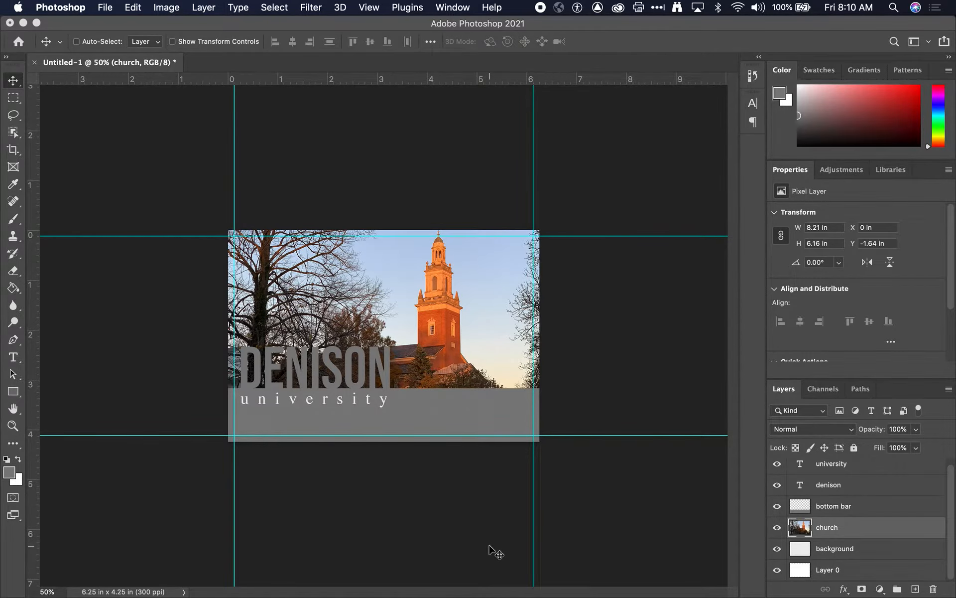
# Lower the church photo to Y -1.34 in and trim its height to 6.15 in, leaving room above the steeple
pyautogui.moveTo(433, 235); pyautogui.dragTo(550, 260)
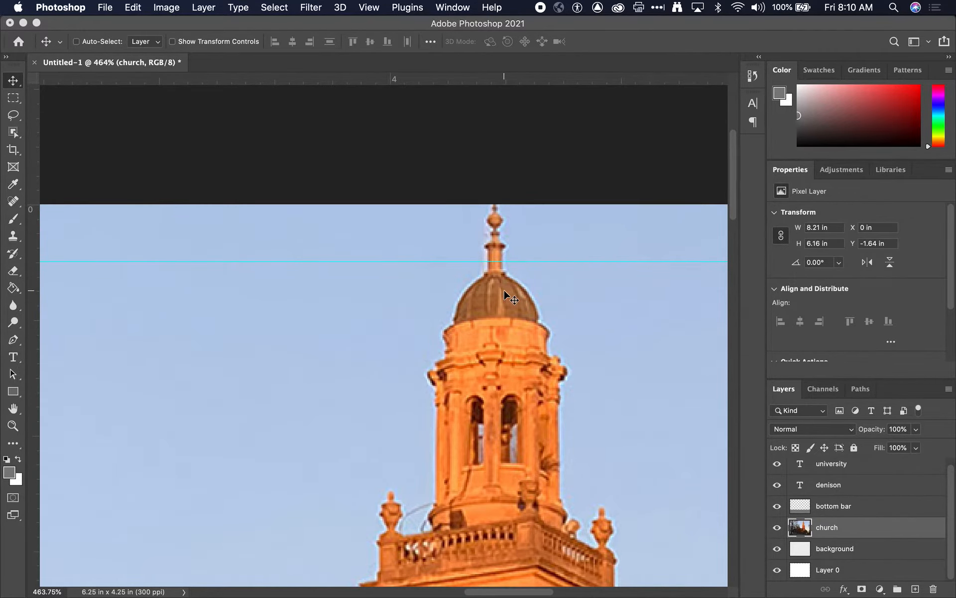
pyautogui.press('super+0')
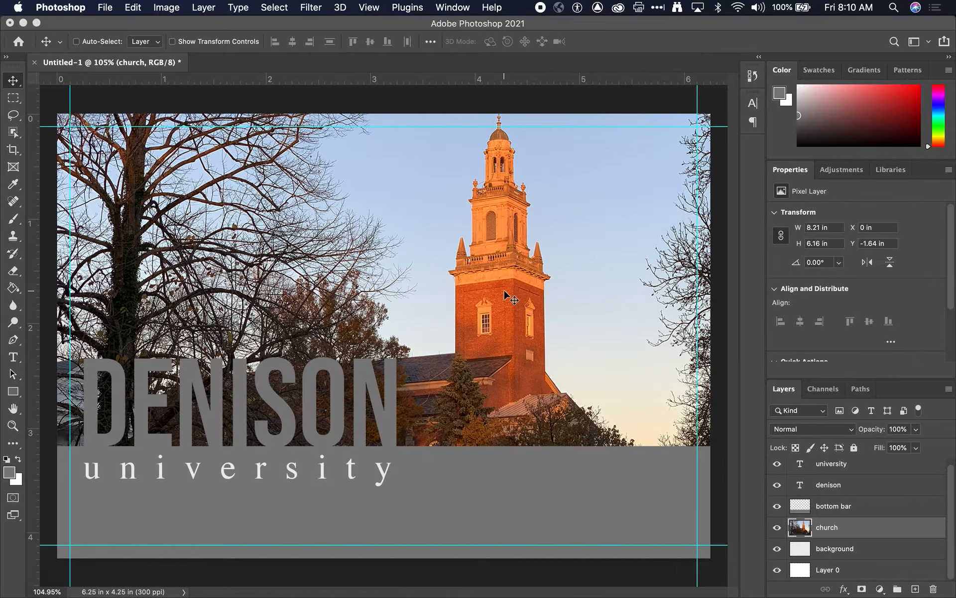
pyautogui.press('super+minus')
pyautogui.moveTo(499, 292); pyautogui.dragTo(491, 311)
pyautogui.press('super+t')
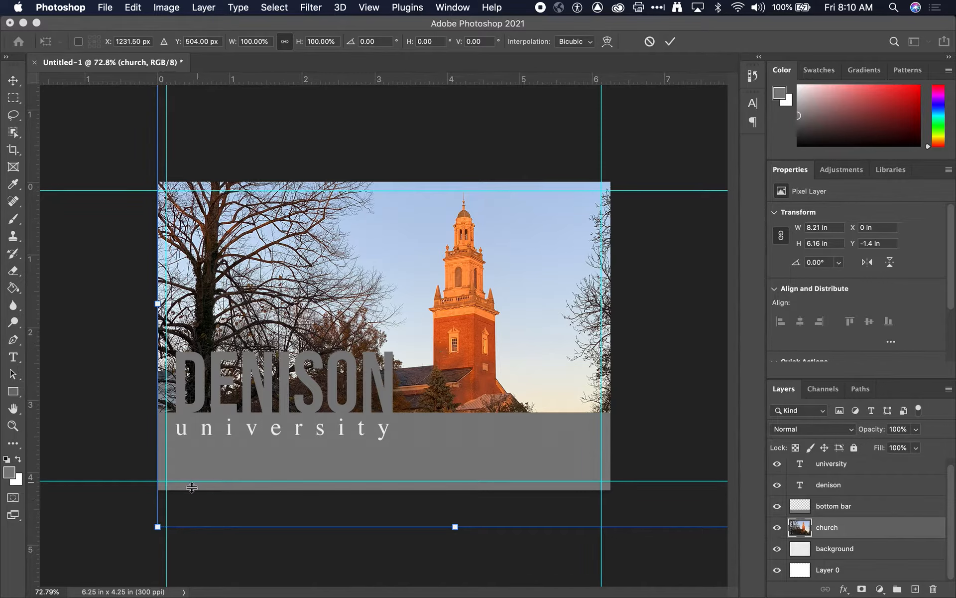
pyautogui.moveTo(157, 527)
pyautogui.mouseDown()
pyautogui.moveTo(141, 538)
pyautogui.moveTo(155, 526)
pyautogui.mouseUp()
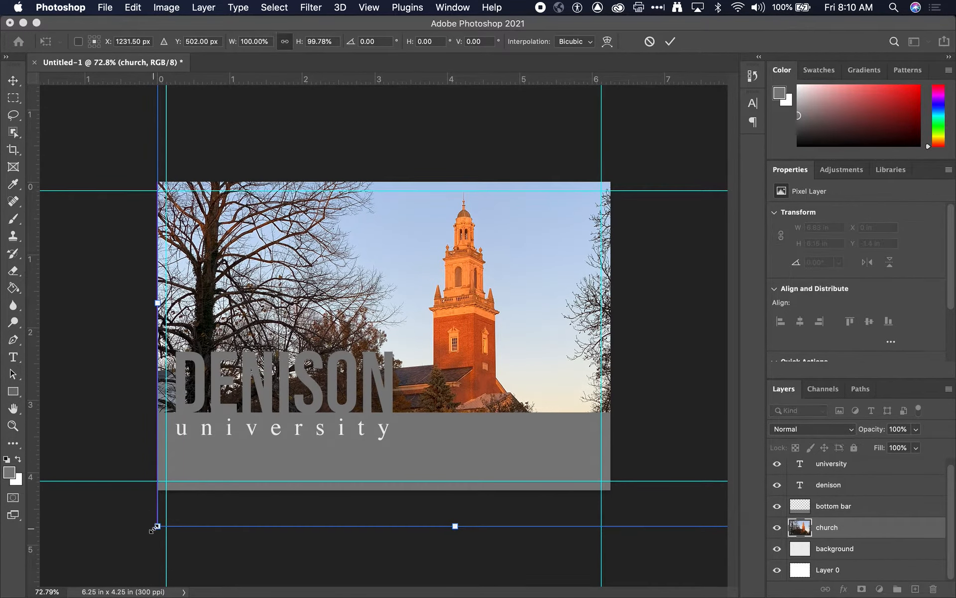
pyautogui.press('Return')
pyautogui.moveTo(547, 282); pyautogui.dragTo(547, 288)
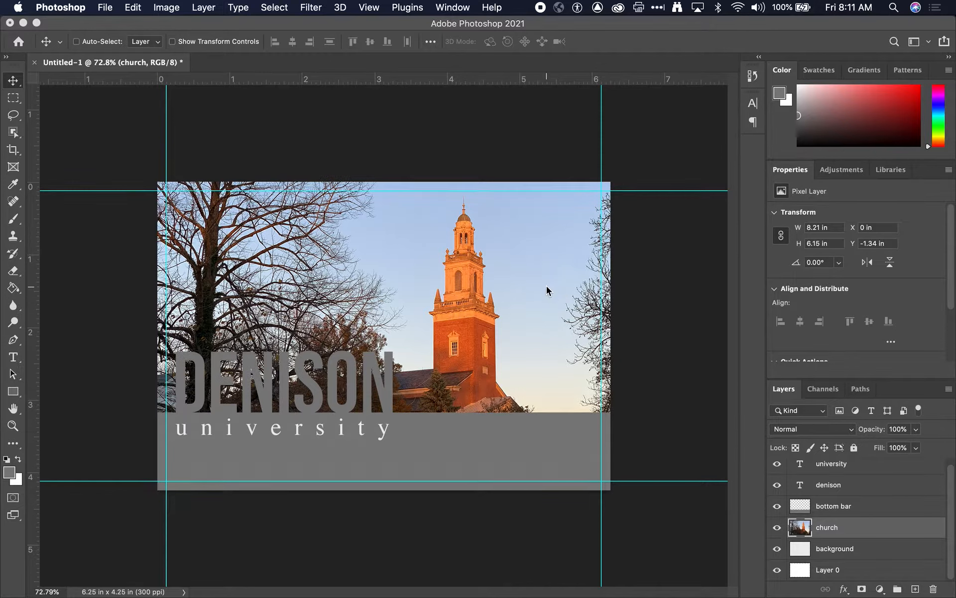
# Try the church layer at 69% opacity and restore it to 100%
pyautogui.moveTo(872, 430); pyautogui.dragTo(861, 432)
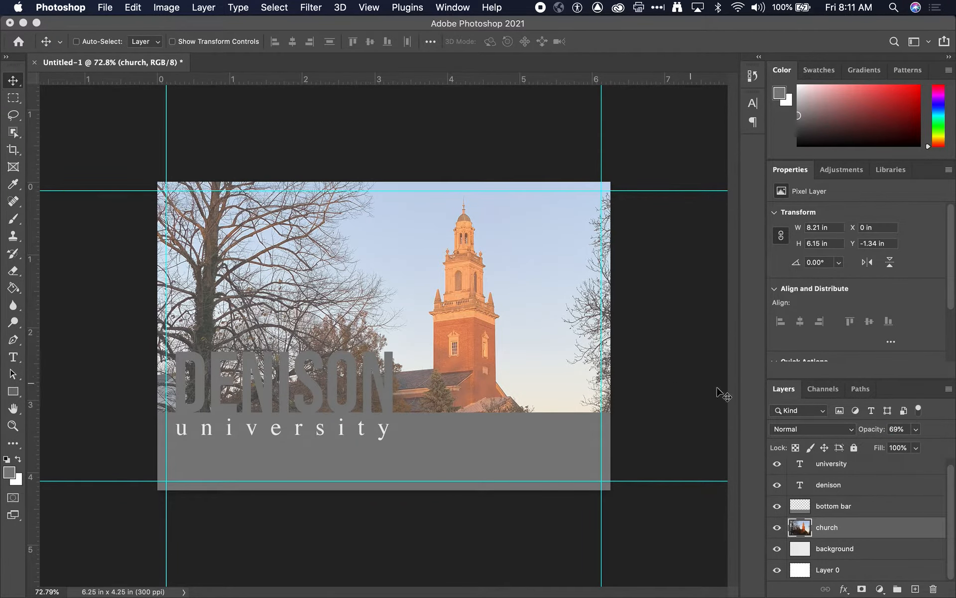
pyautogui.moveTo(867, 430); pyautogui.dragTo(926, 427)
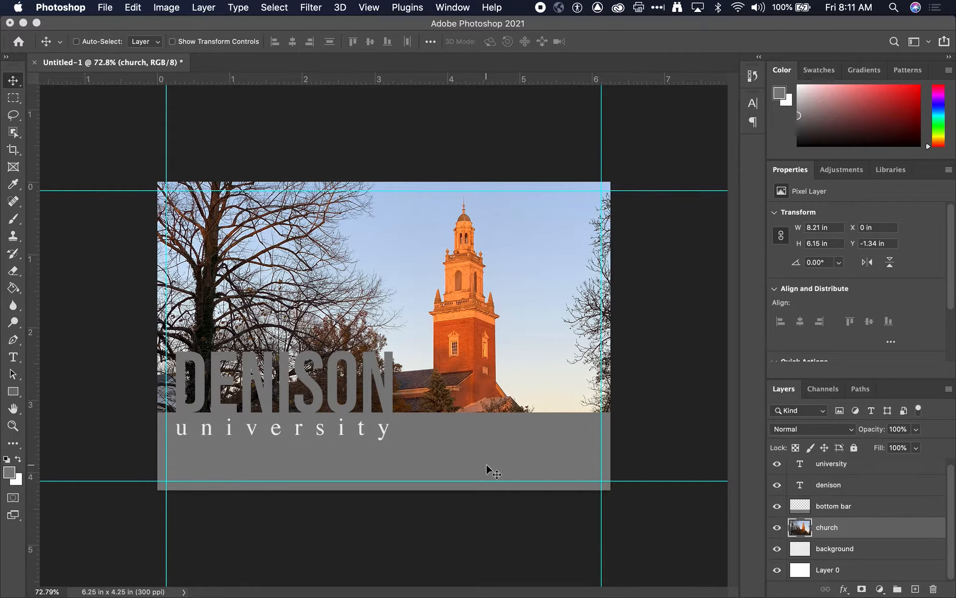
# Open denisonstudioart_Logo.png from the Photoshop folder and float its window over the postcard document
pyautogui.click(107, 7)
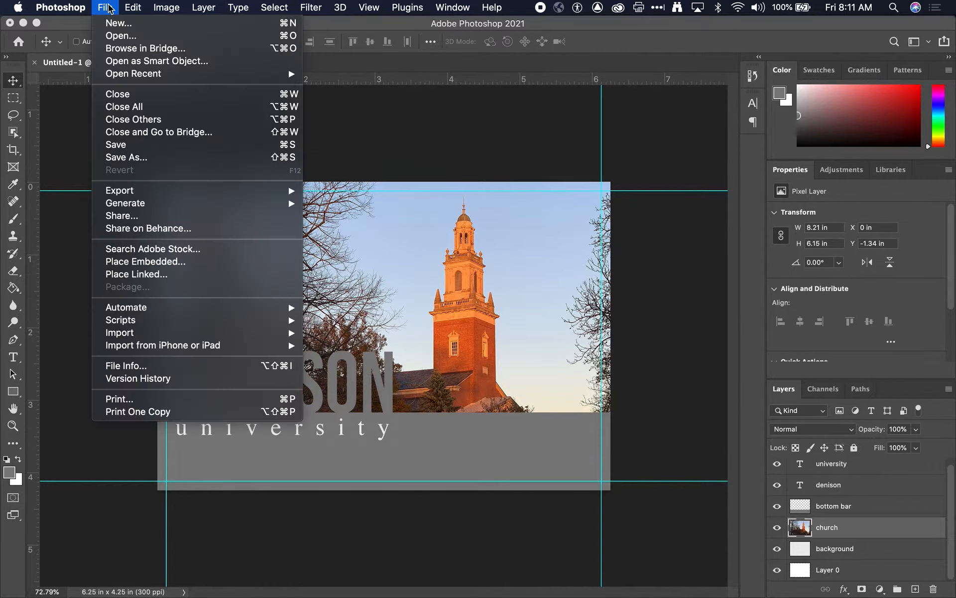
pyautogui.click(119, 35)
pyautogui.click(454, 112)
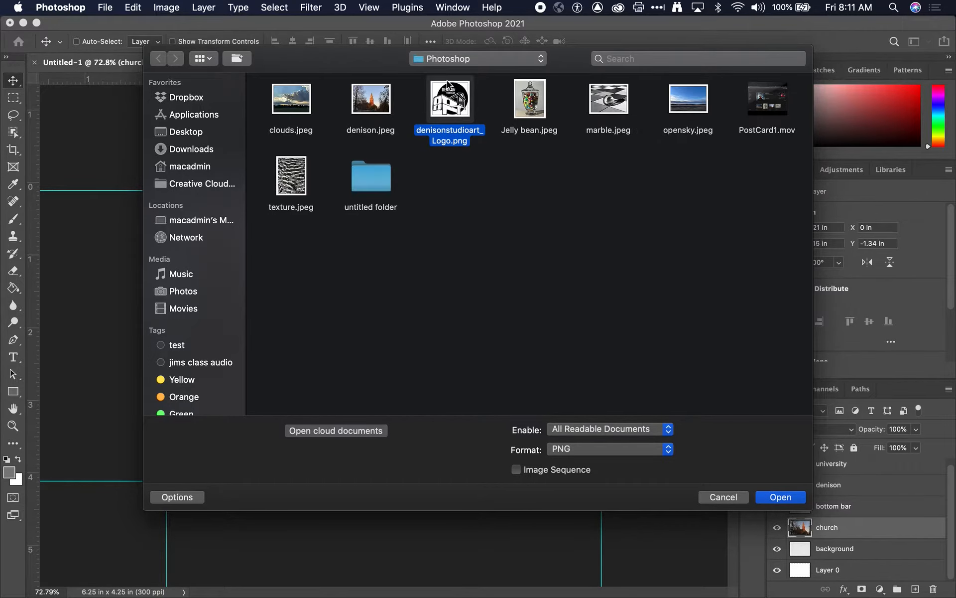
pyautogui.click(780, 496)
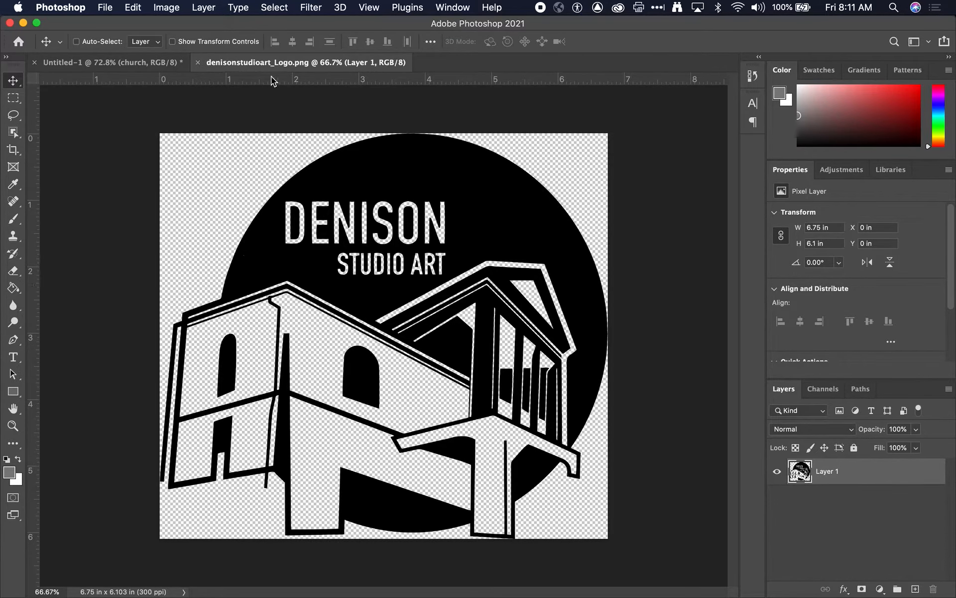
pyautogui.moveTo(282, 62); pyautogui.dragTo(171, 333)
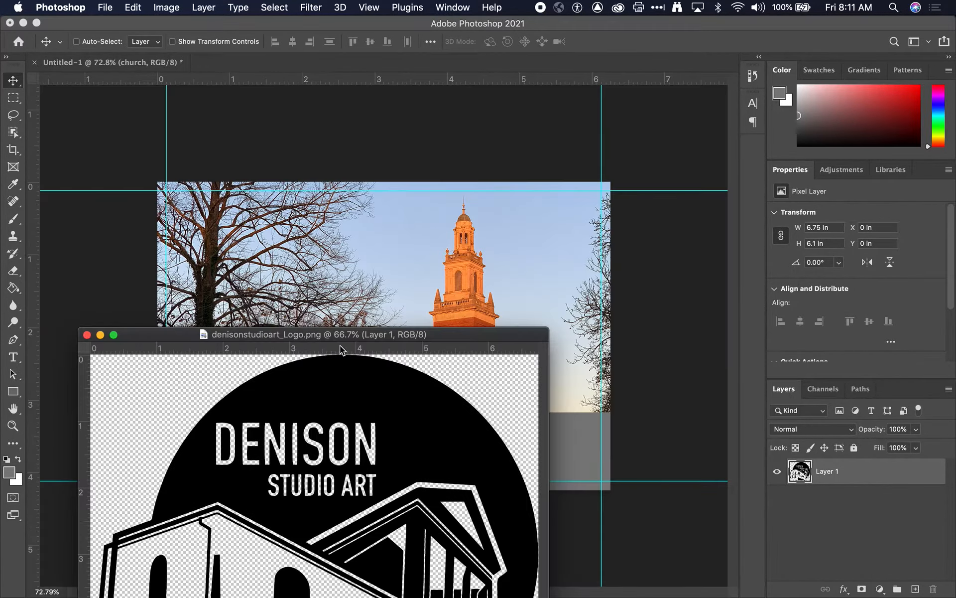
# Copy the logo's Layer 1 into the Untitled-1 document and delete the copied layer
pyautogui.moveTo(800, 472); pyautogui.dragTo(552, 299)
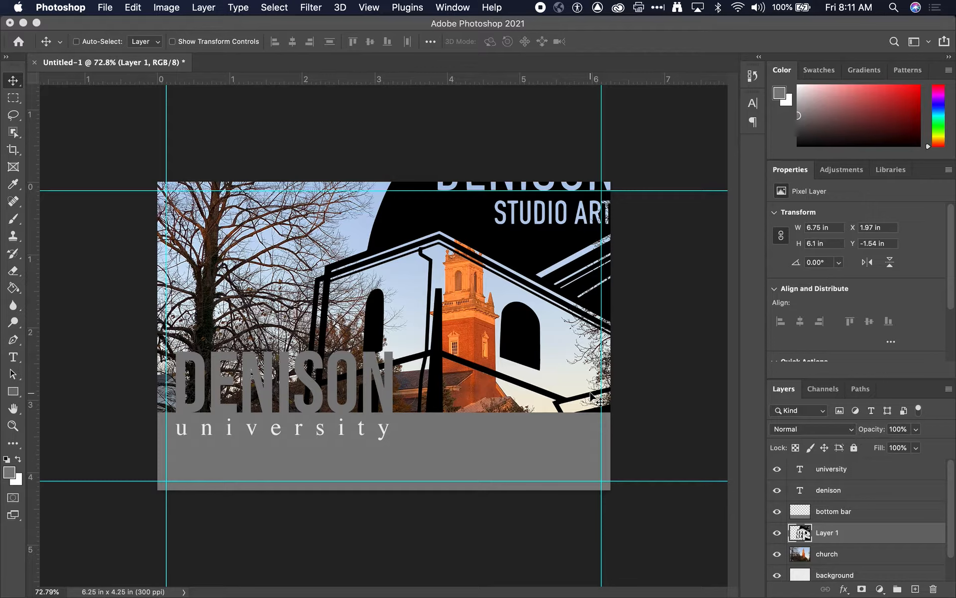
pyautogui.press('super')
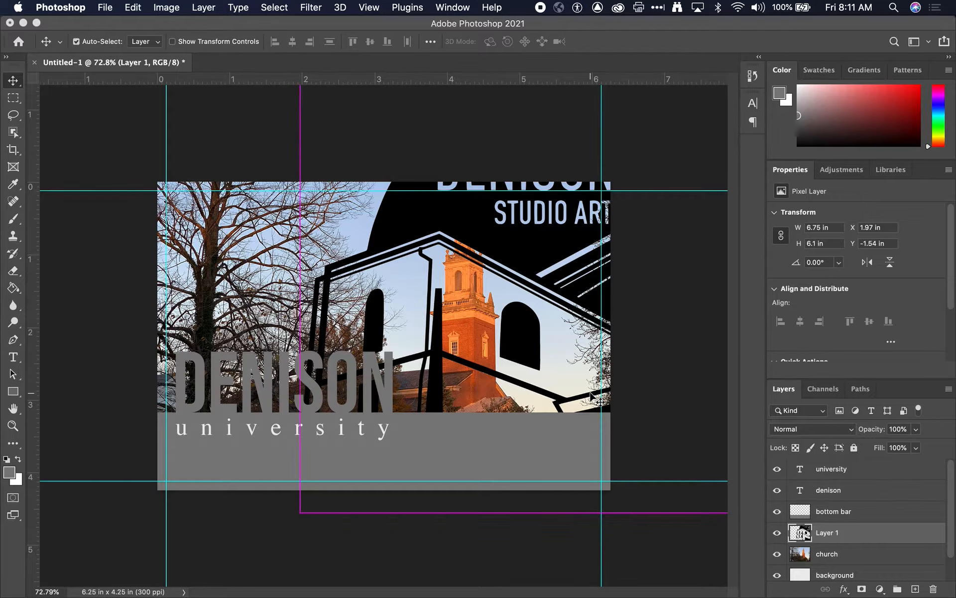
pyautogui.press('BackSpace')
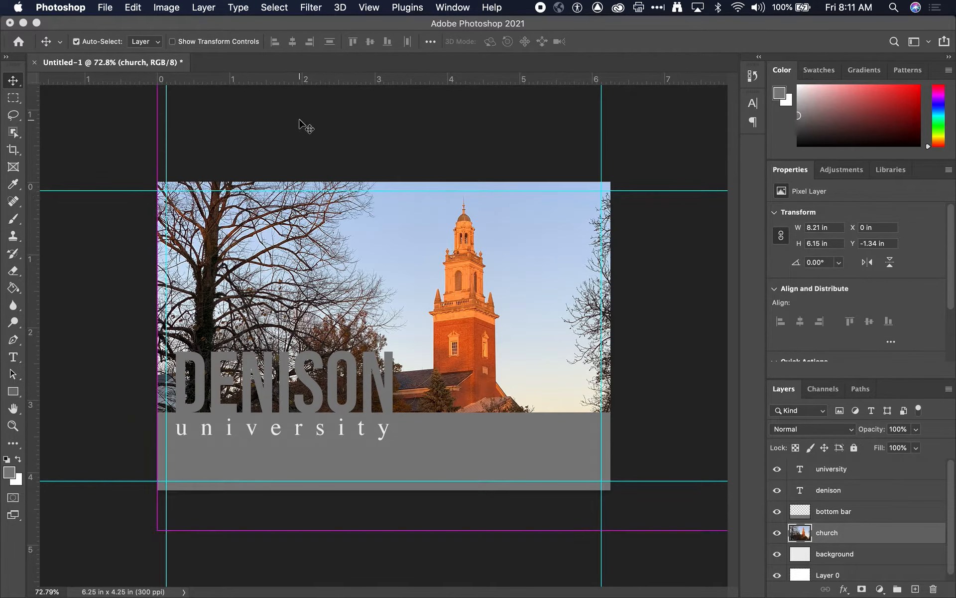
# Switch to Finder, open the desktop's Photoshop folder and place denisonstudioart_Logo.png into the Untitled-1 document at 69.63% scale
pyautogui.press('super+Tab')
pyautogui.press('super+Tab')
pyautogui.press('super+n')
pyautogui.moveTo(548, 102); pyautogui.dragTo(302, 244)
pyautogui.doubleClick(362, 280)
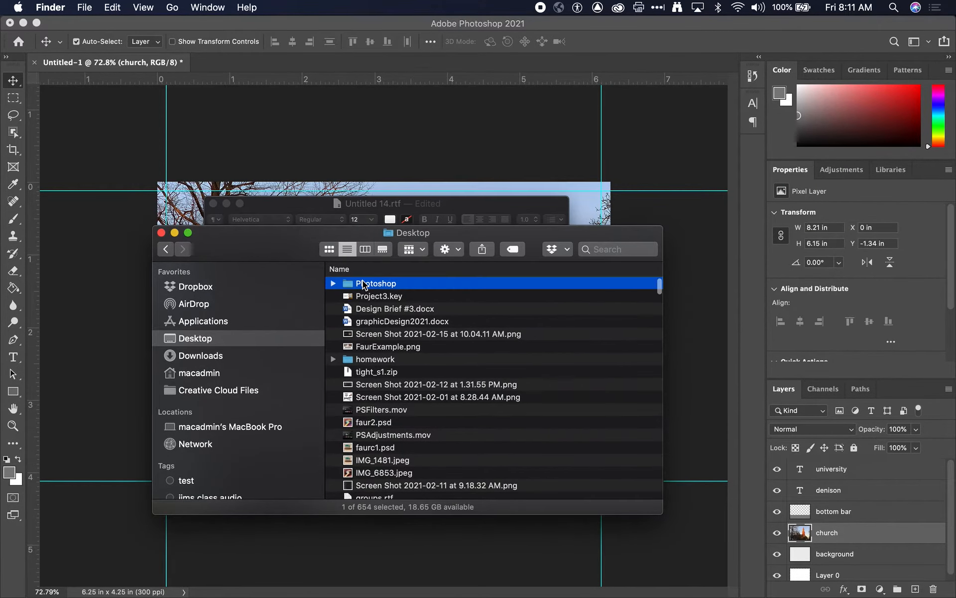
pyautogui.moveTo(347, 373); pyautogui.dragTo(589, 205)
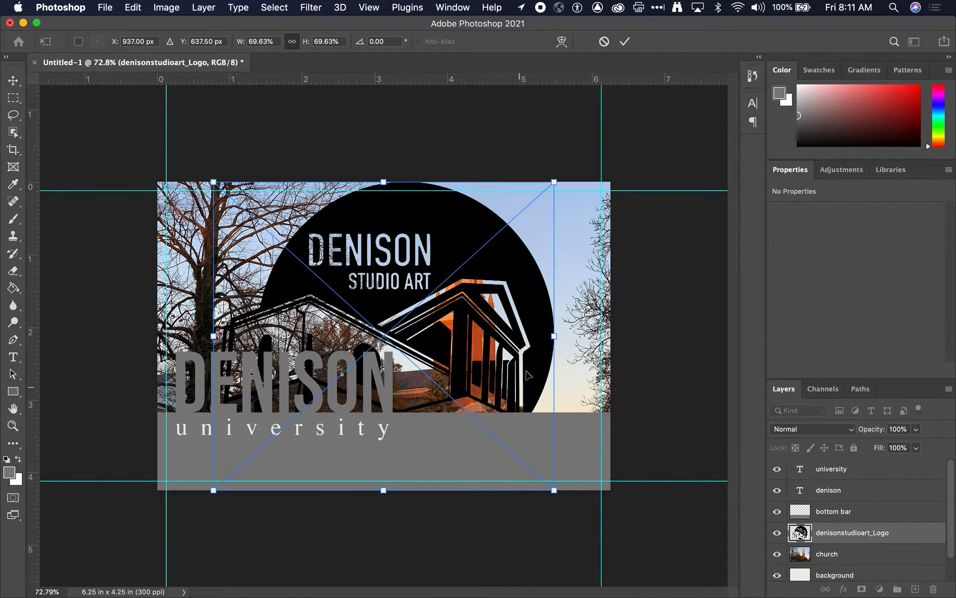
pyautogui.press('Return')
# Rasterize the denisonstudioart_Logo layer and move it to the top of the layer stack
pyautogui.rightClick(803, 534)
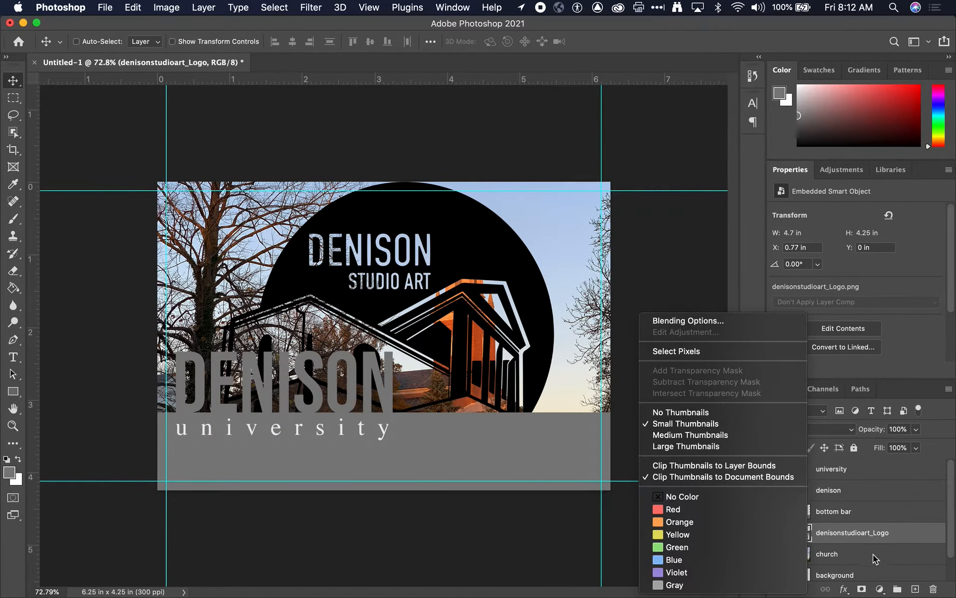
pyautogui.click(848, 539)
pyautogui.press('super+plus')
pyautogui.press('super+plus')
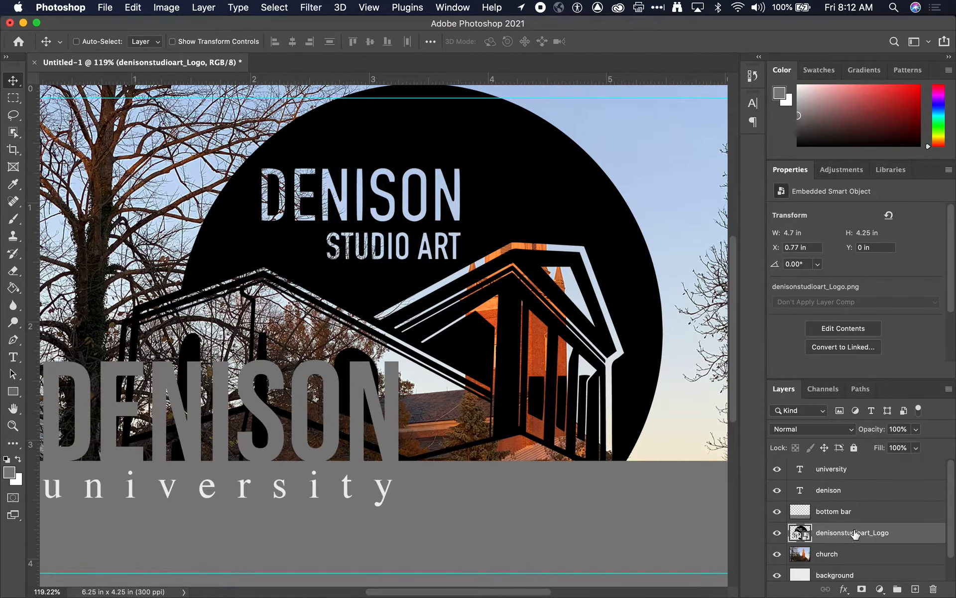
pyautogui.rightClick(855, 534)
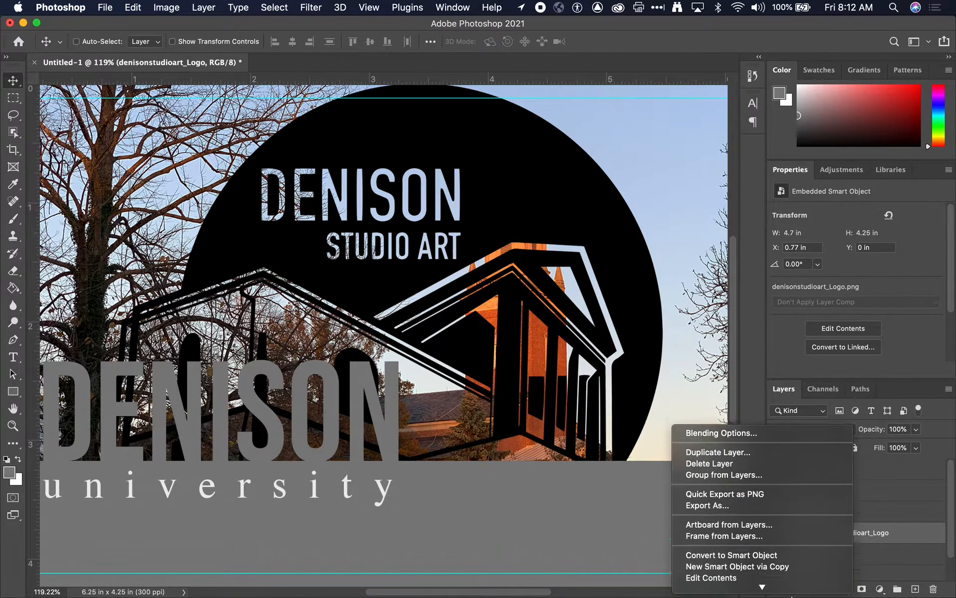
pyautogui.moveTo(792, 595)
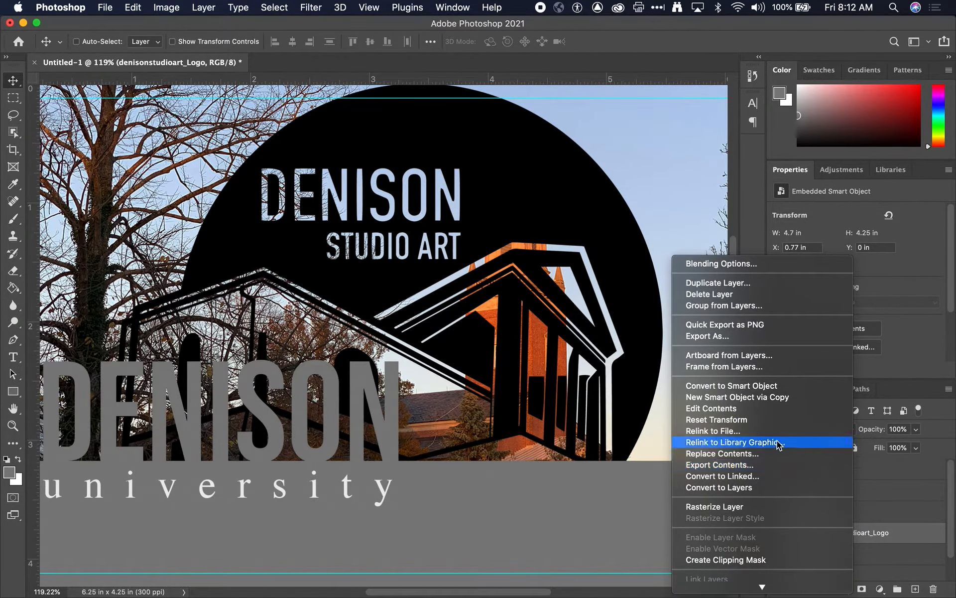
pyautogui.click(777, 507)
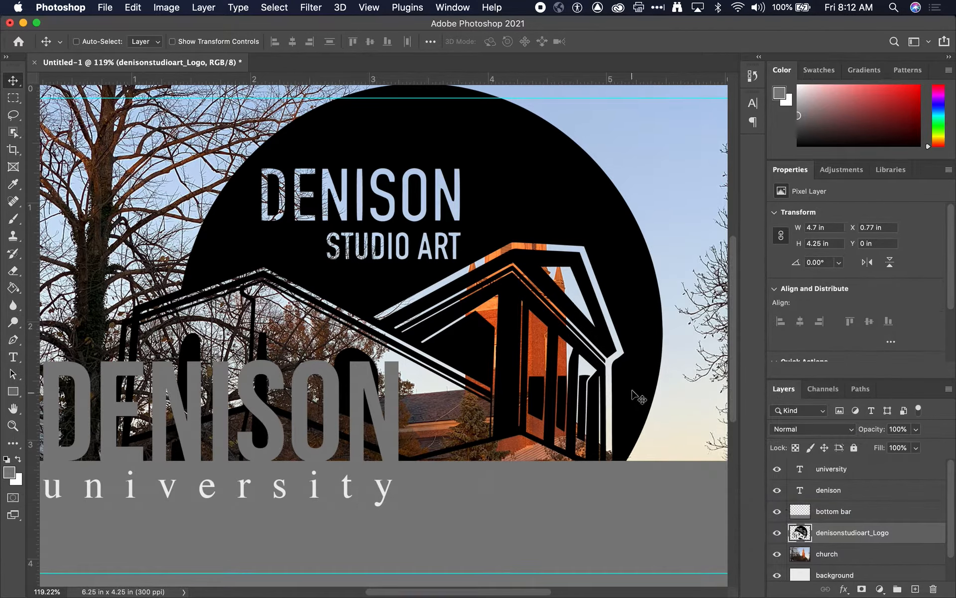
pyautogui.press('super+0')
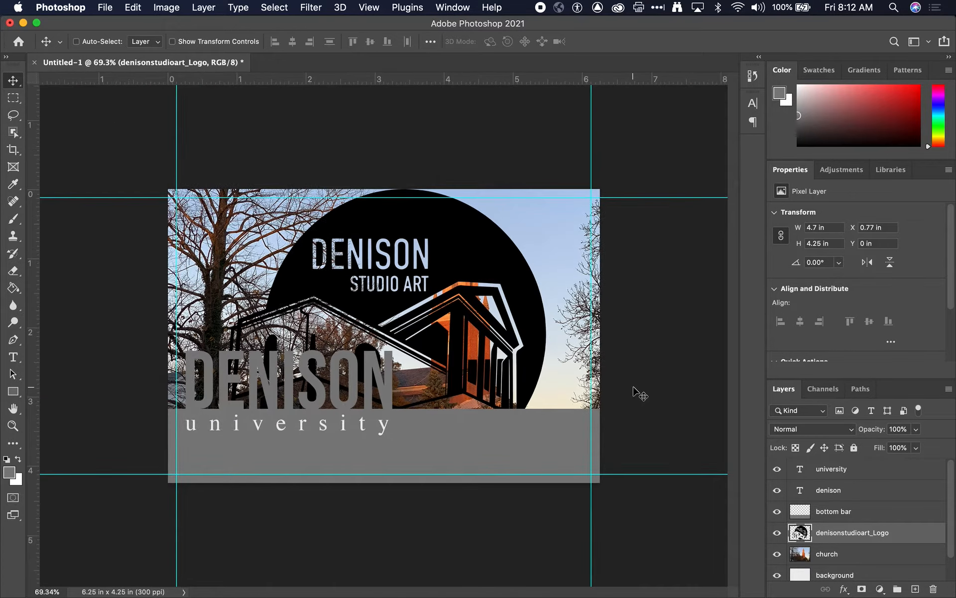
pyautogui.moveTo(822, 539); pyautogui.dragTo(809, 469)
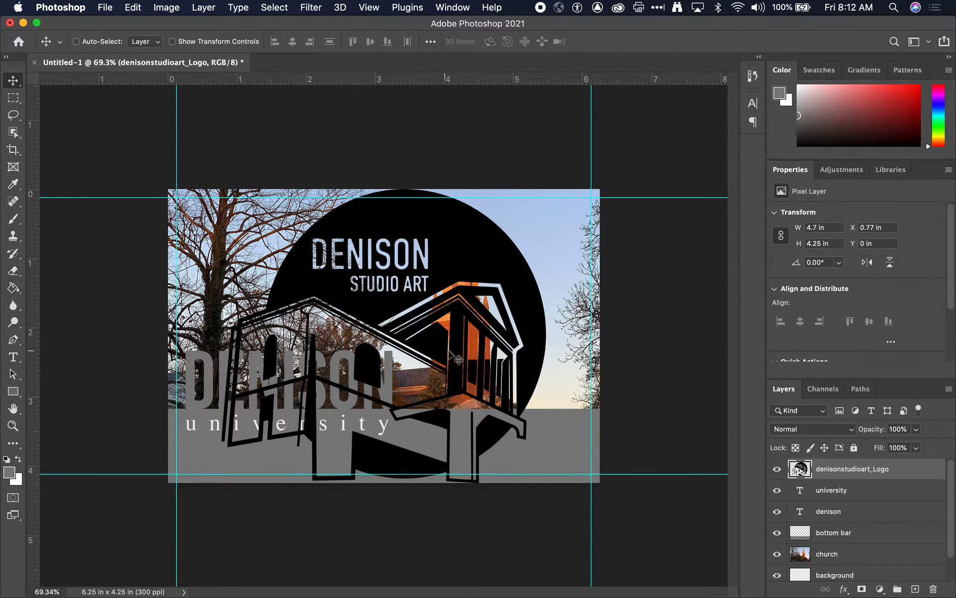
# Scale the logo down to about 23.03% and move it onto the right end of the grey bottom bar
pyautogui.press('super')
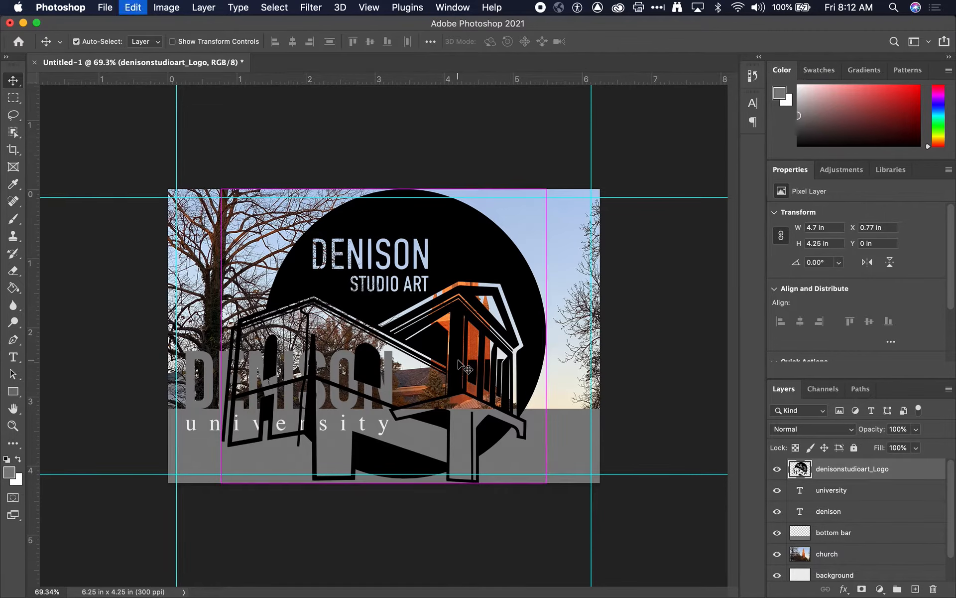
pyautogui.press('super+t')
pyautogui.moveTo(220, 189); pyautogui.dragTo(487, 397)
pyautogui.moveTo(506, 453); pyautogui.dragTo(552, 449)
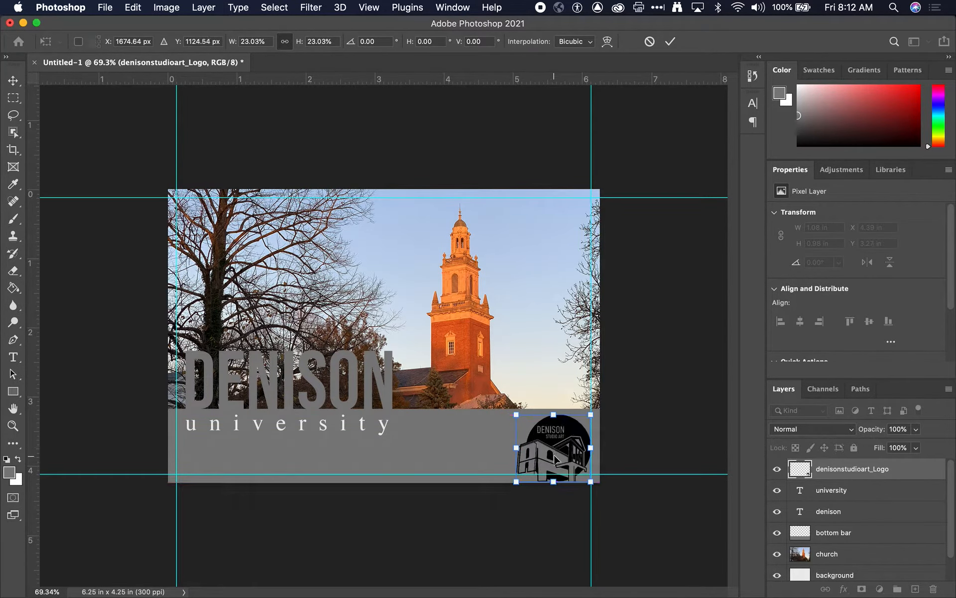
# Reduce the logo further to about 19.77% so it fits inside the right and bottom guides
pyautogui.scroll(2, 533, 466)
pyautogui.scroll(5, 509, 457)
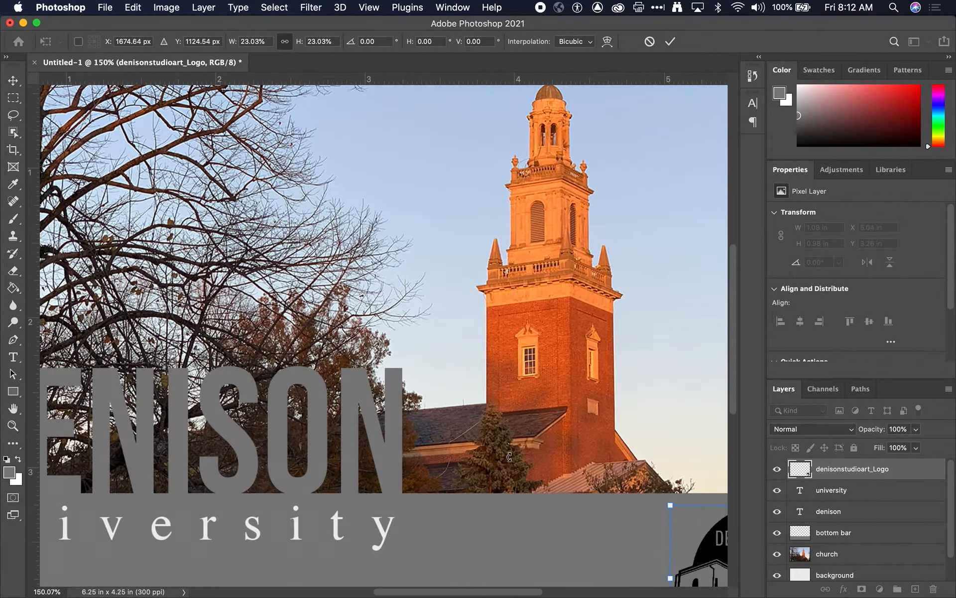
pyautogui.scroll(-6, 509, 457)
pyautogui.hscroll(4, 509, 457)
pyautogui.scroll(2, 509, 456)
pyautogui.hscroll(2, 509, 456)
pyautogui.scroll(5, 509, 456)
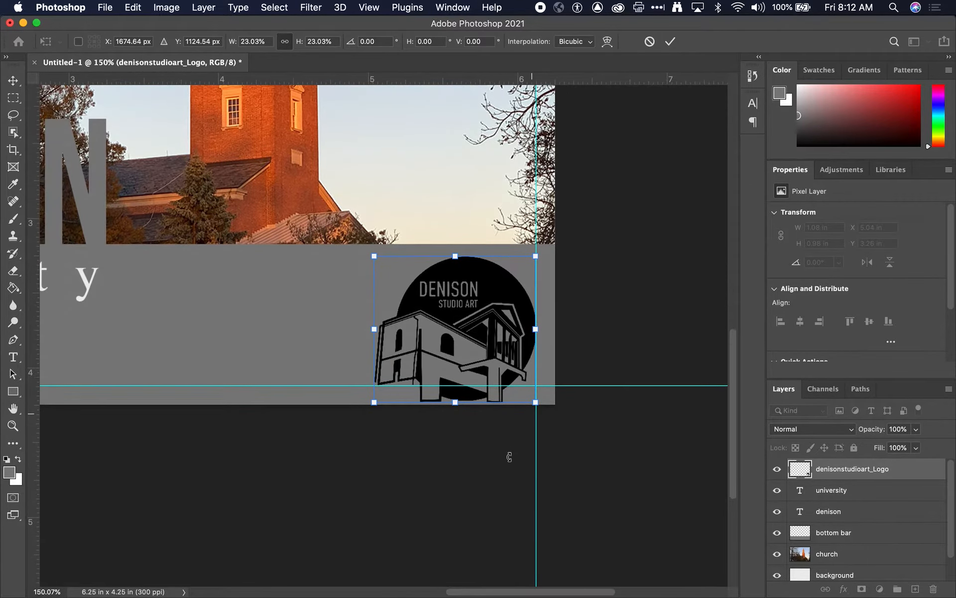
pyautogui.moveTo(525, 466); pyautogui.dragTo(527, 425)
pyautogui.moveTo(578, 341); pyautogui.dragTo(630, 337)
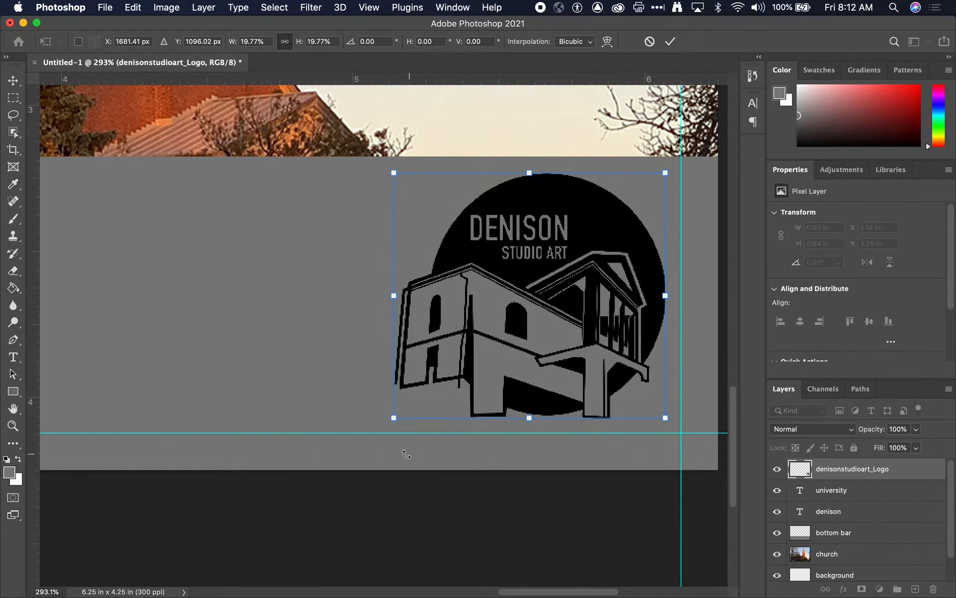
# Position the logo within the bottom bar at about X 5.12 in, Y 3.23 in and apply the transform
pyautogui.moveTo(646, 395); pyautogui.dragTo(630, 378)
pyautogui.scroll(5, 630, 377)
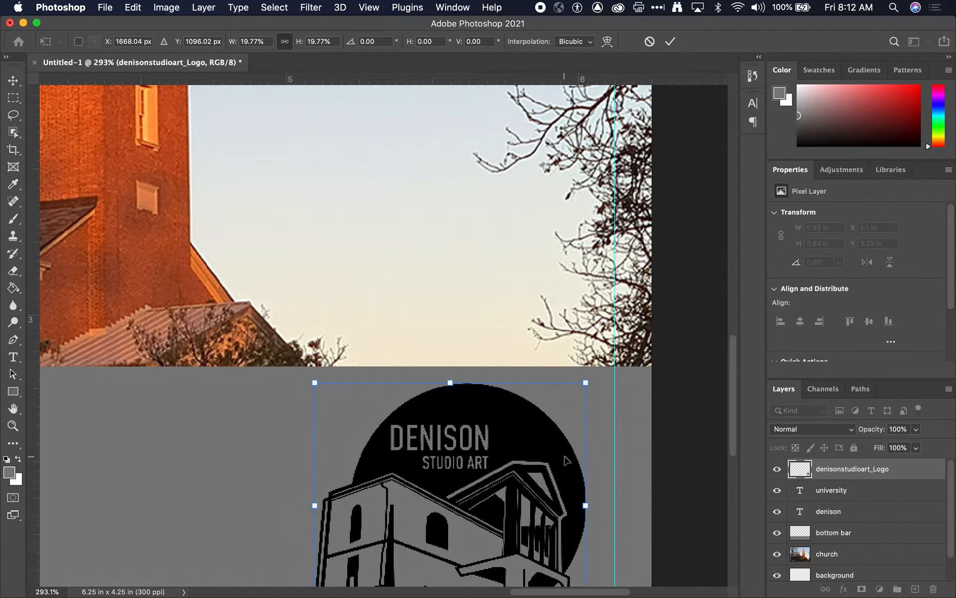
pyautogui.scroll(-3, 565, 456)
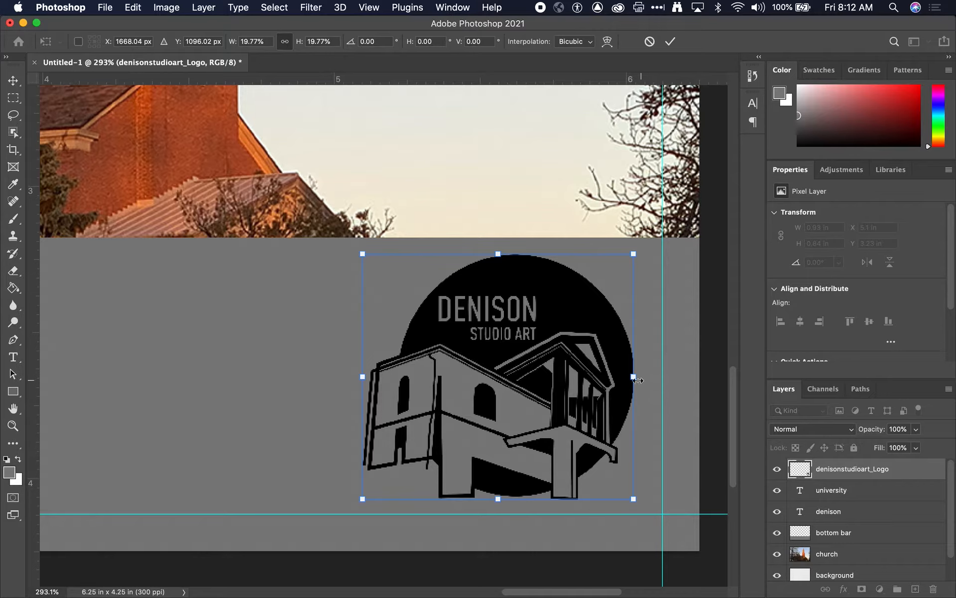
pyautogui.moveTo(523, 467); pyautogui.dragTo(531, 467)
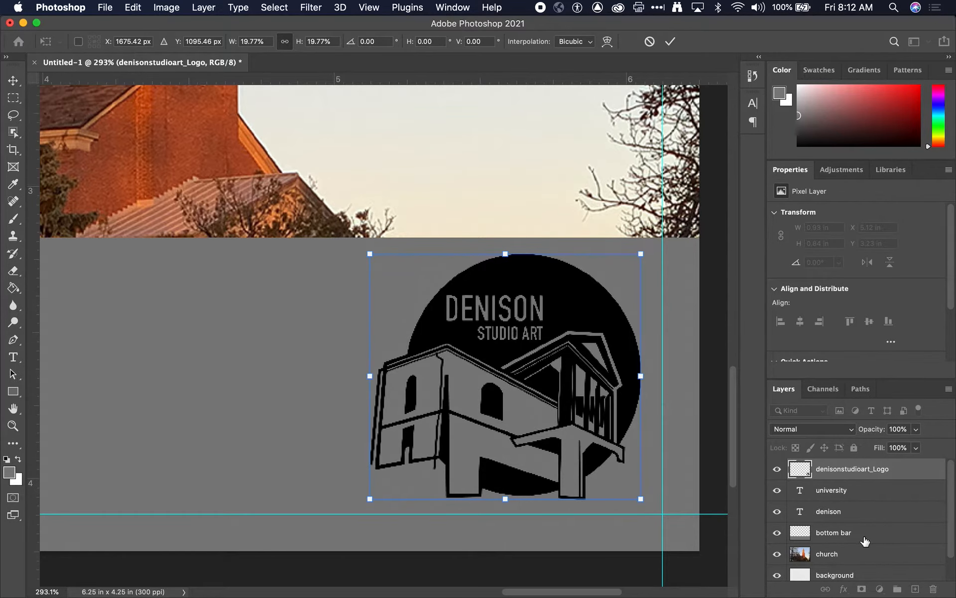
pyautogui.press('Return')
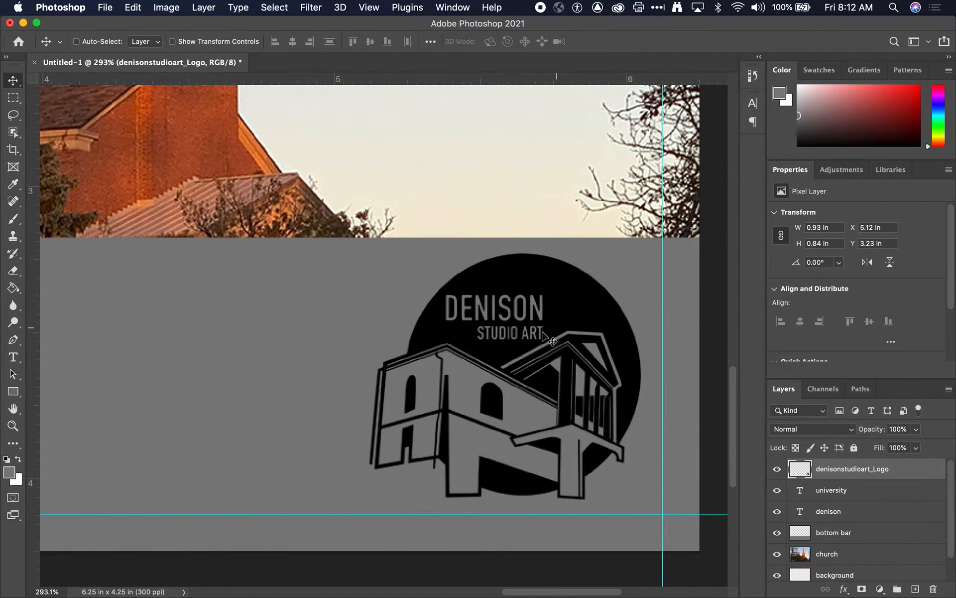
# Examine the Denison Studio Art logo and the "university" text up close against the grey bottom bar, and check the overall postcard layout
pyautogui.scroll(-5, 550, 330)
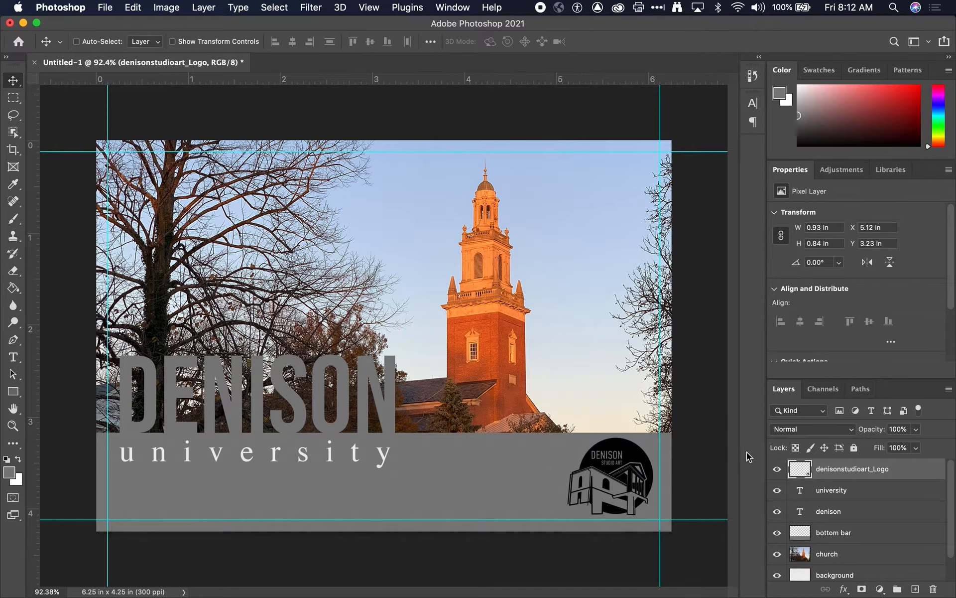
pyautogui.press('super')
pyautogui.moveTo(600, 479); pyautogui.dragTo(675, 479)
pyautogui.scroll(-2, 550, 399)
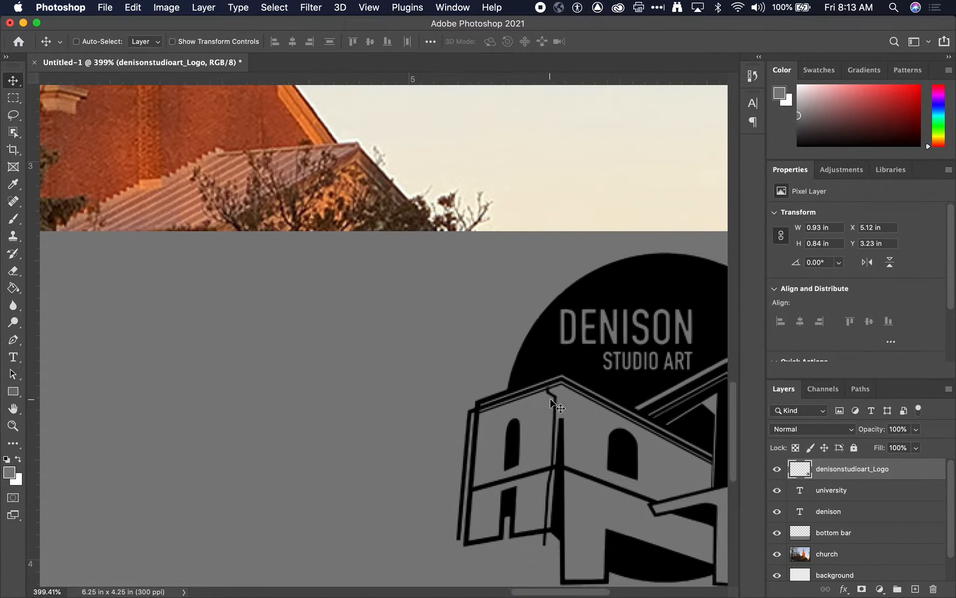
pyautogui.scroll(-1, 550, 399)
pyautogui.hscroll(3, 551, 401)
pyautogui.hscroll(-5, 521, 410)
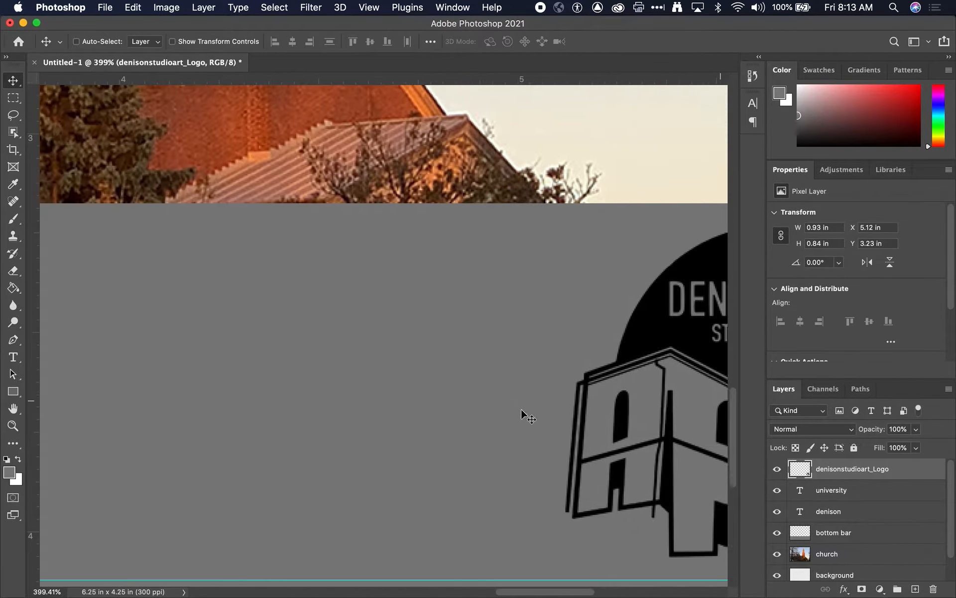
pyautogui.hscroll(-10, 522, 410)
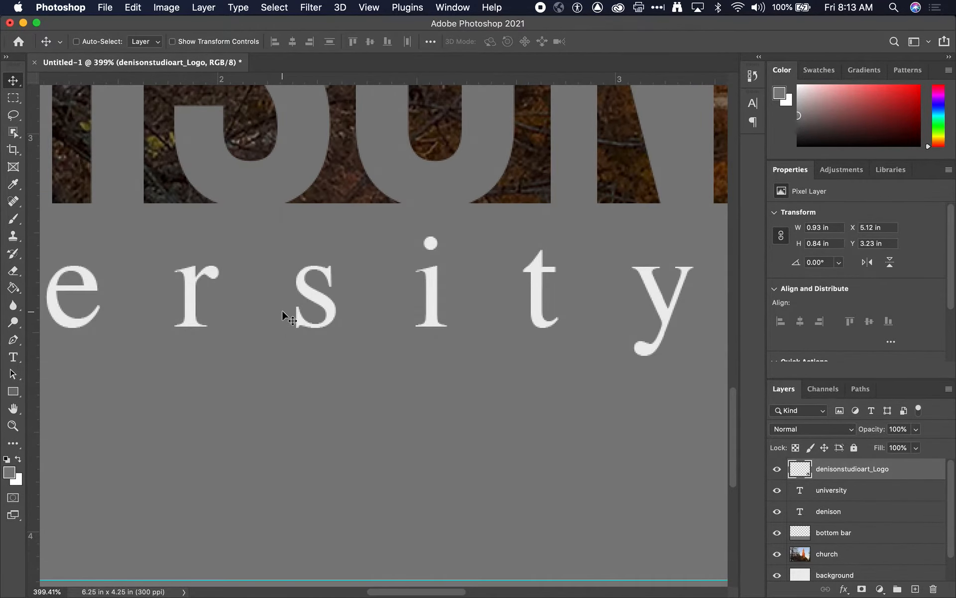
pyautogui.scroll(-8, 283, 310)
pyautogui.hscroll(1, 465, 377)
pyautogui.hscroll(5, 465, 377)
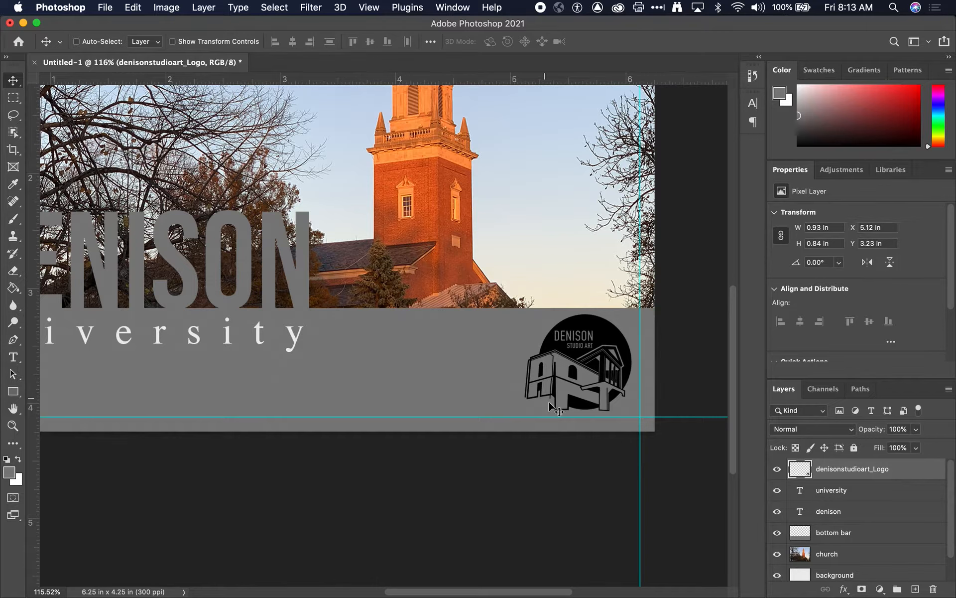
# Invert the colors of the denisonstudioart_Logo layer with the Invert adjustment
pyautogui.click(269, 8)
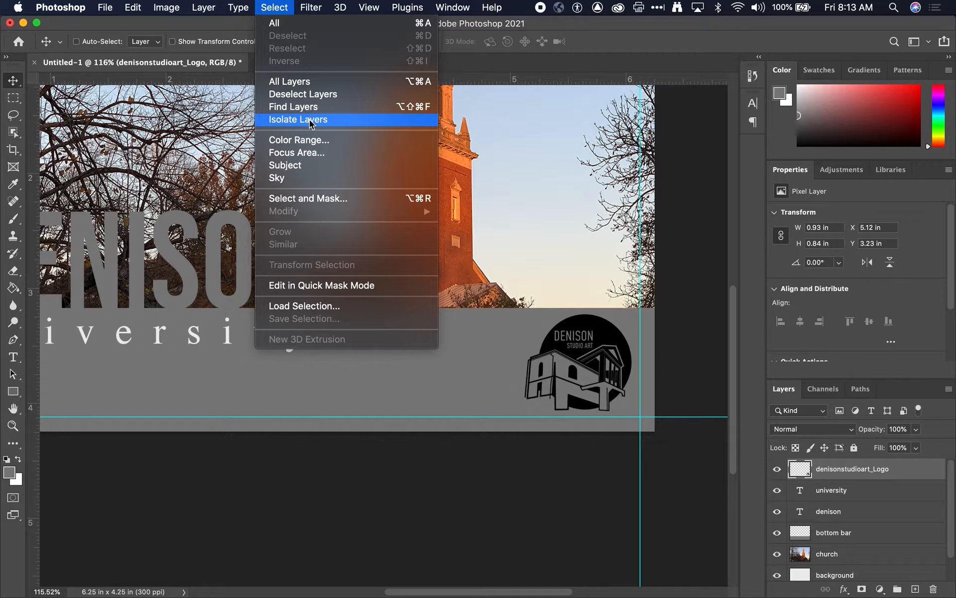
pyautogui.click(282, 7)
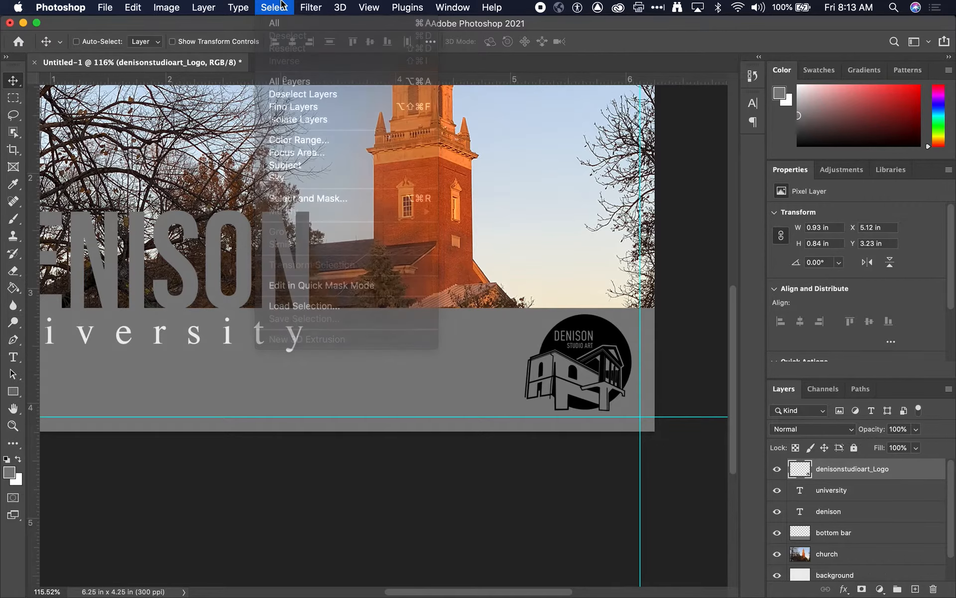
pyautogui.click(179, 3)
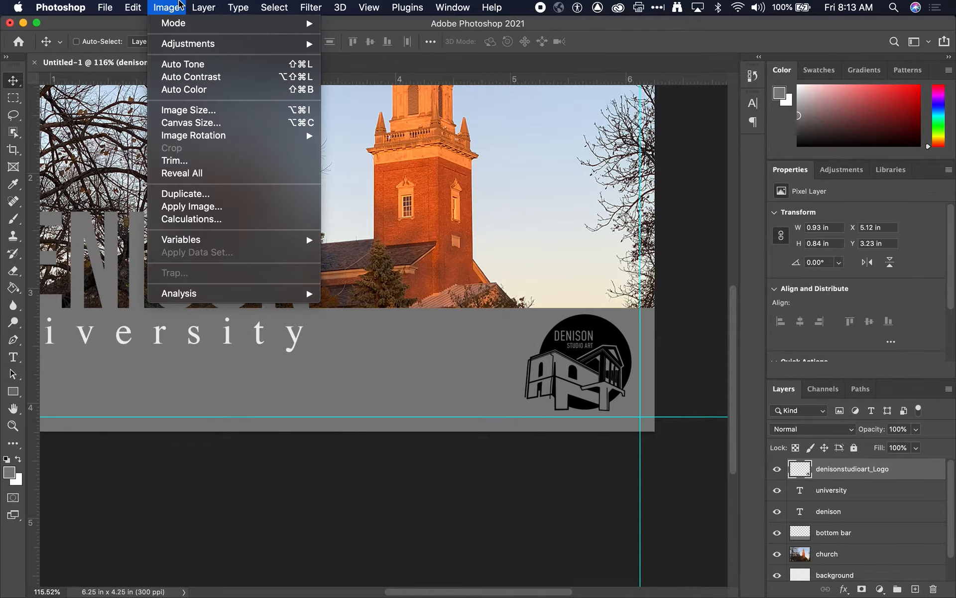
pyautogui.moveTo(226, 44)
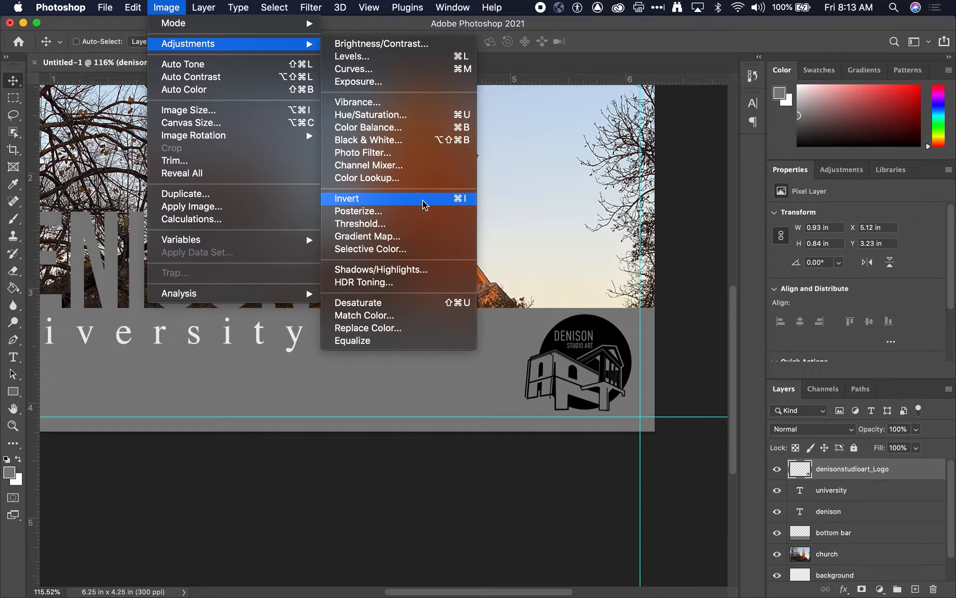
pyautogui.click(463, 199)
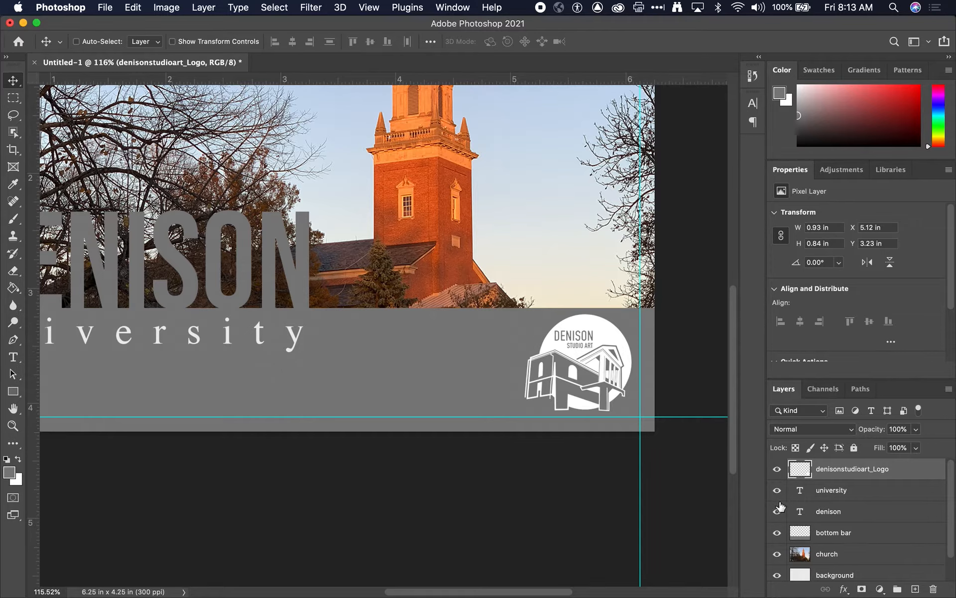
# Try the Invert adjustment on the church layer and invert the photo back to its original colors
pyautogui.click(842, 557)
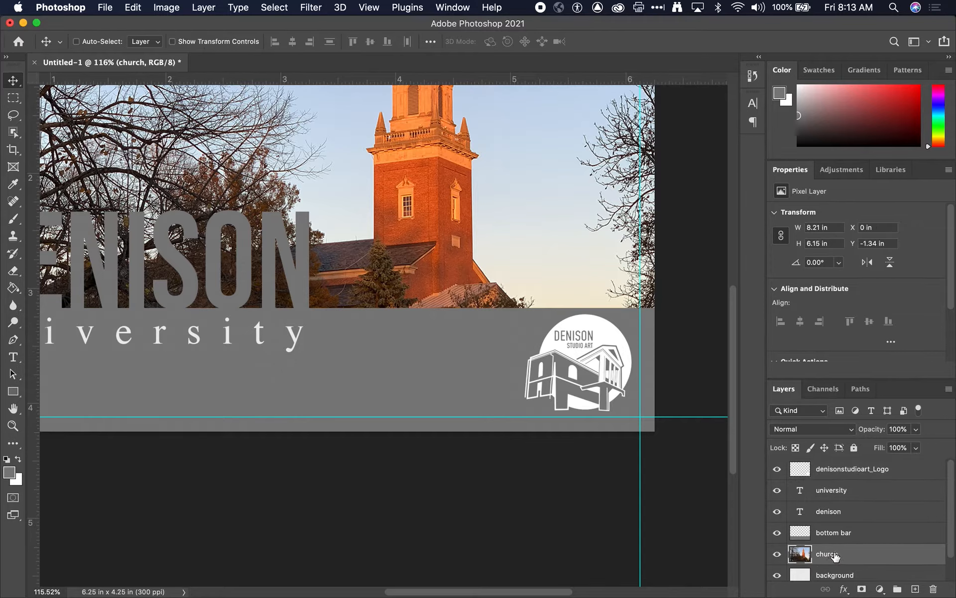
pyautogui.press('super+i')
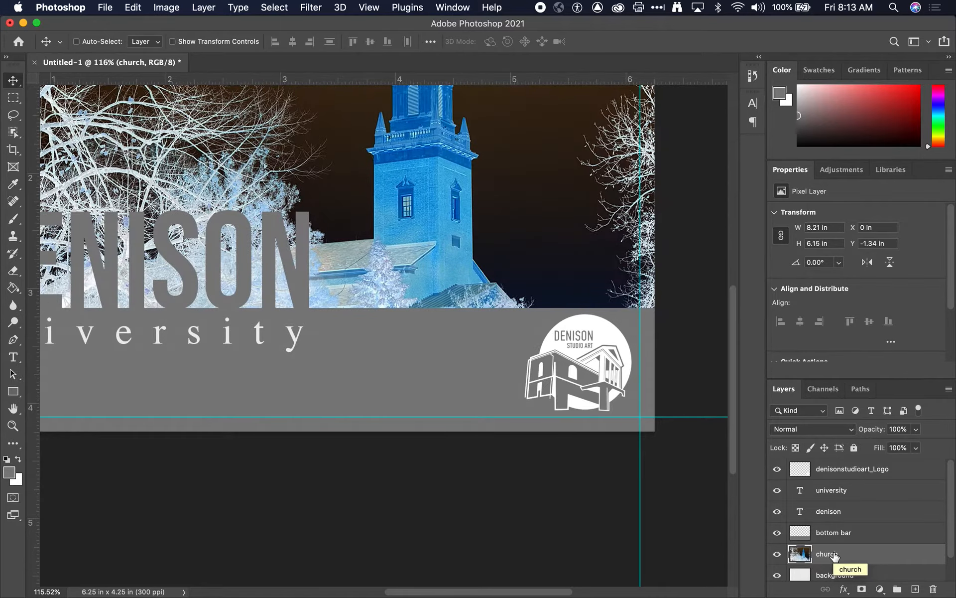
pyautogui.hscroll(-5, 498, 338)
pyautogui.scroll(-3, 498, 336)
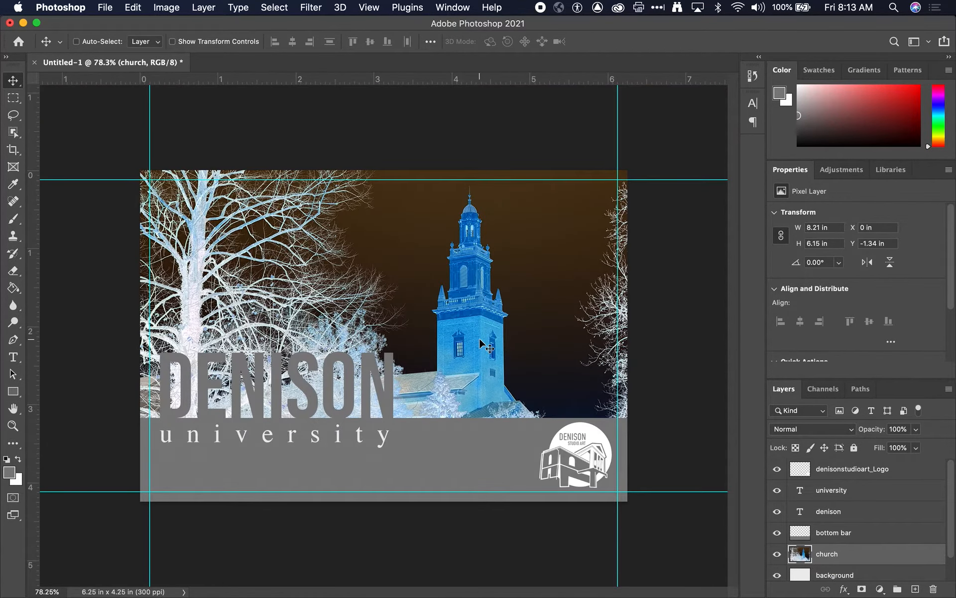
pyautogui.press('super')
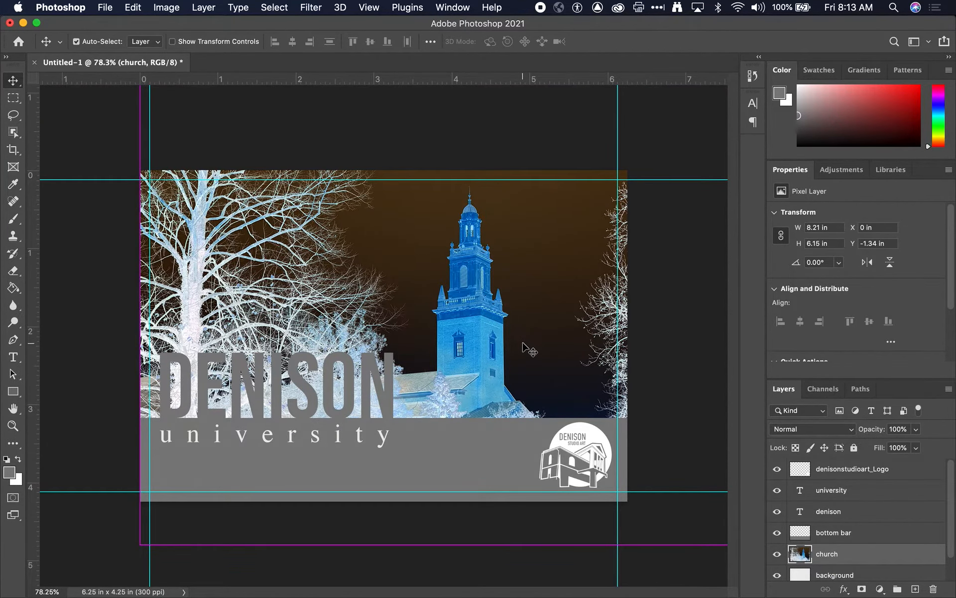
pyautogui.press('super+i')
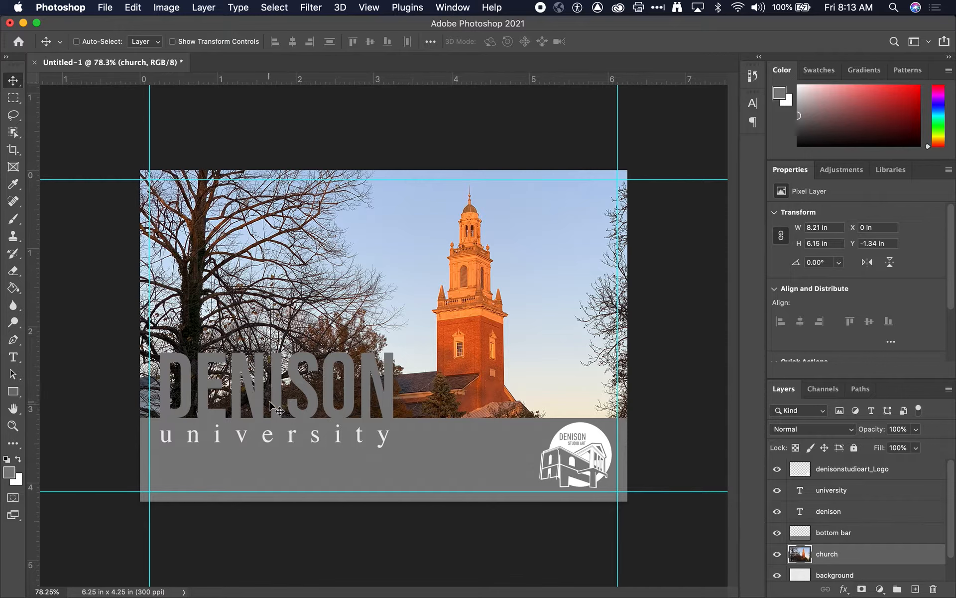
# Try darkening the church layer with a Brightness/Contrast adjustment at brightness -141 and contrast -50
pyautogui.scroll(-2, 815, 547)
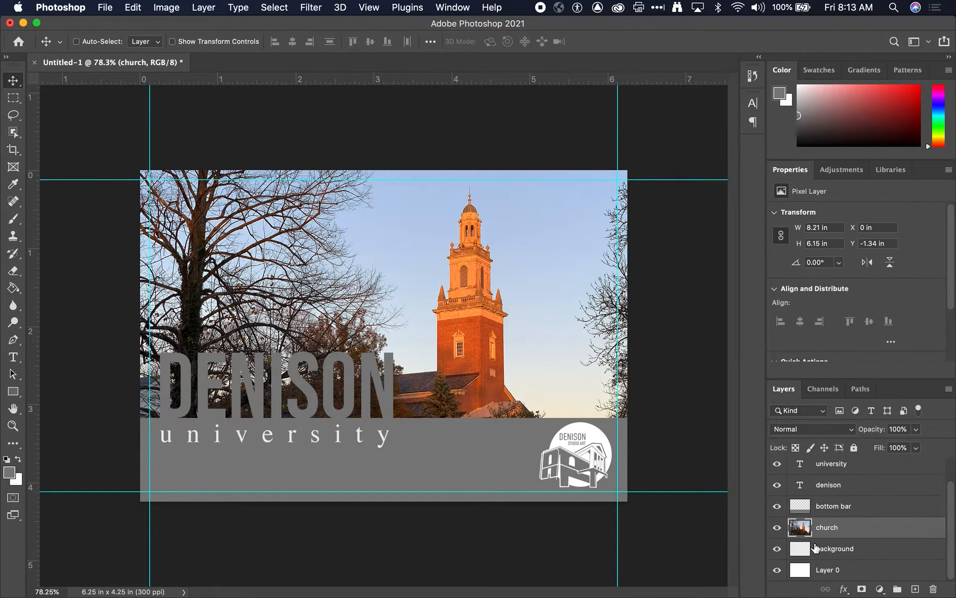
pyautogui.click(777, 527)
pyautogui.click(777, 527)
pyautogui.click(170, 7)
pyautogui.moveTo(187, 44)
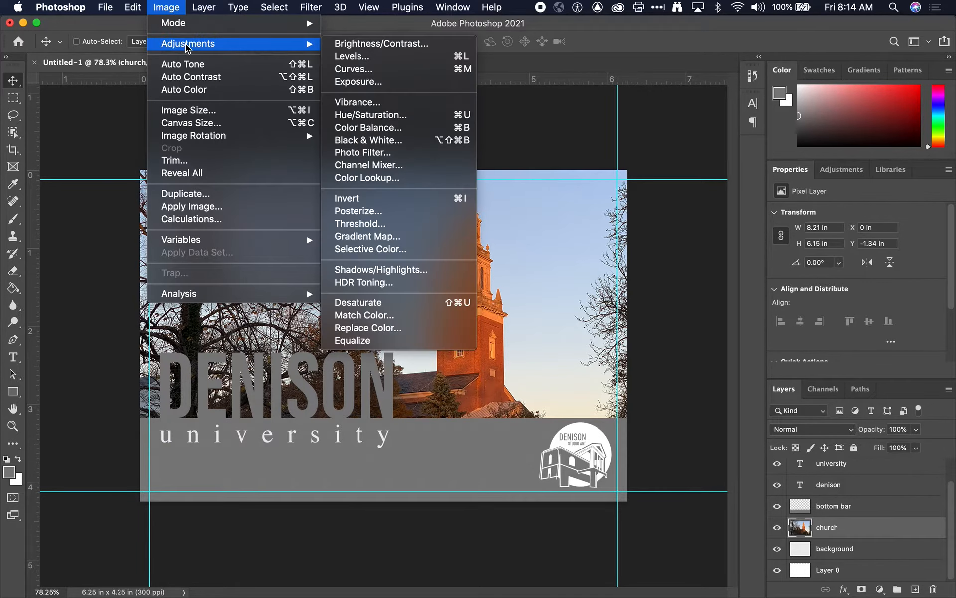
pyautogui.click(374, 45)
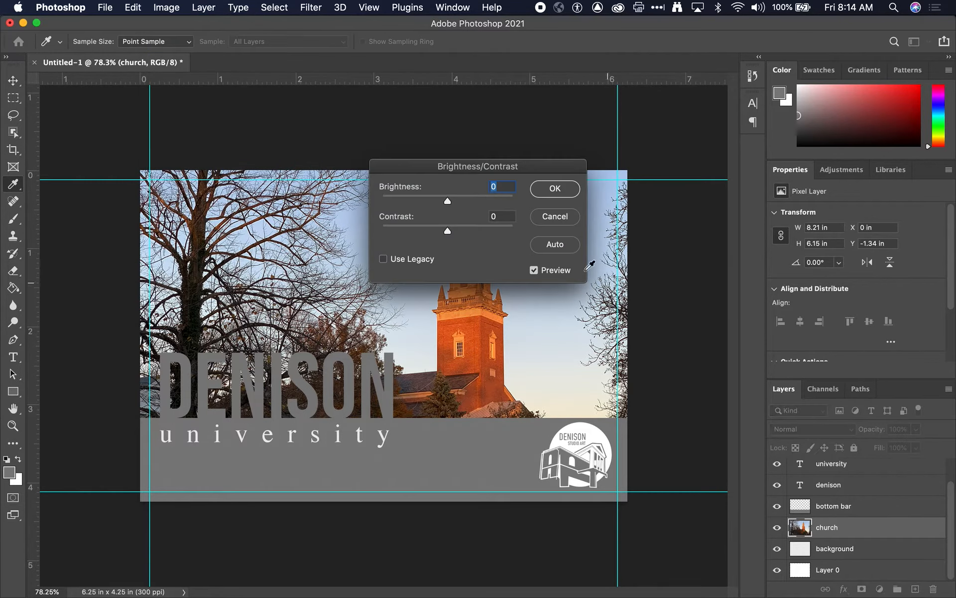
pyautogui.moveTo(450, 202); pyautogui.dragTo(413, 202)
pyautogui.moveTo(448, 230); pyautogui.dragTo(386, 202)
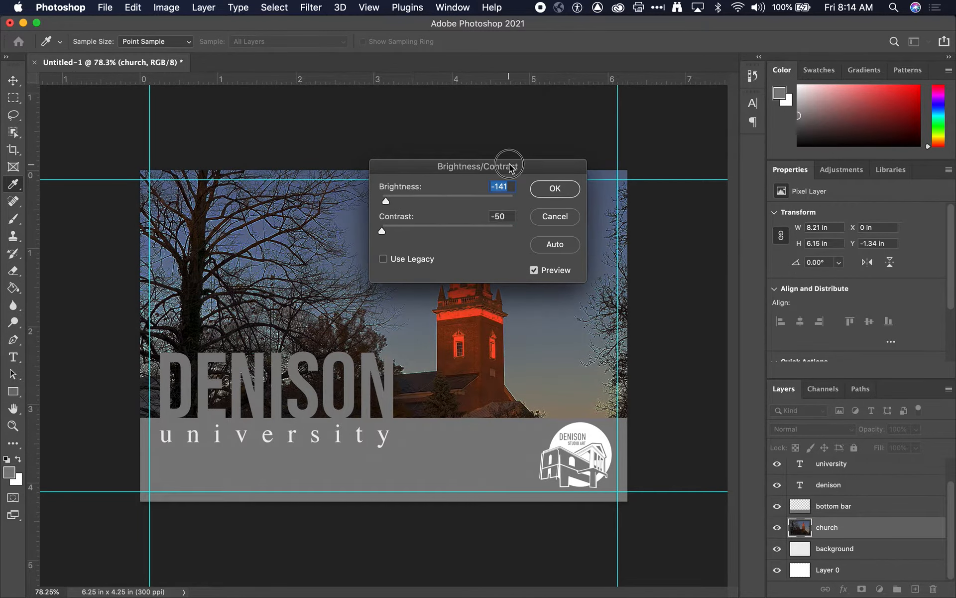
pyautogui.moveTo(510, 167); pyautogui.dragTo(675, 81)
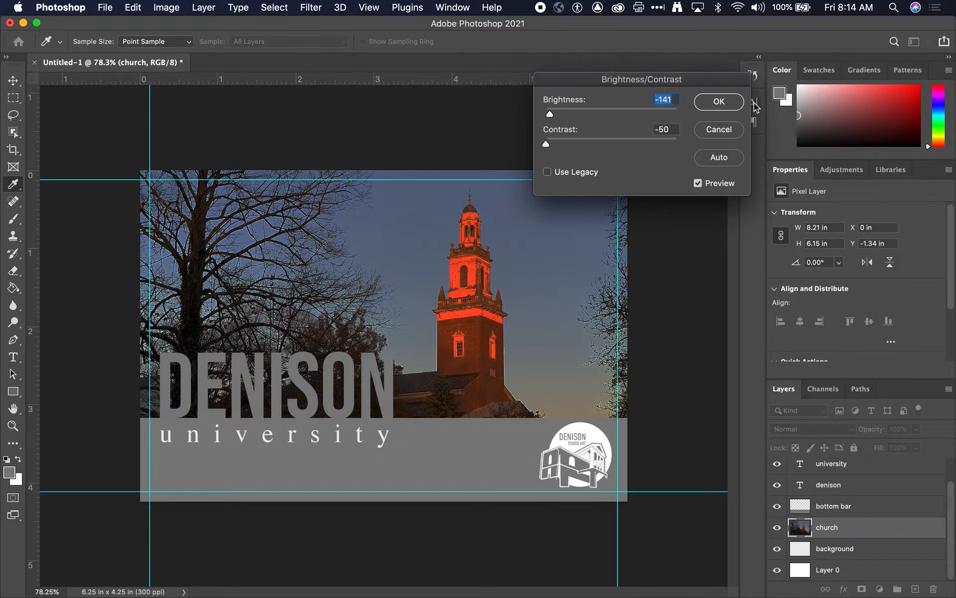
pyautogui.click(728, 126)
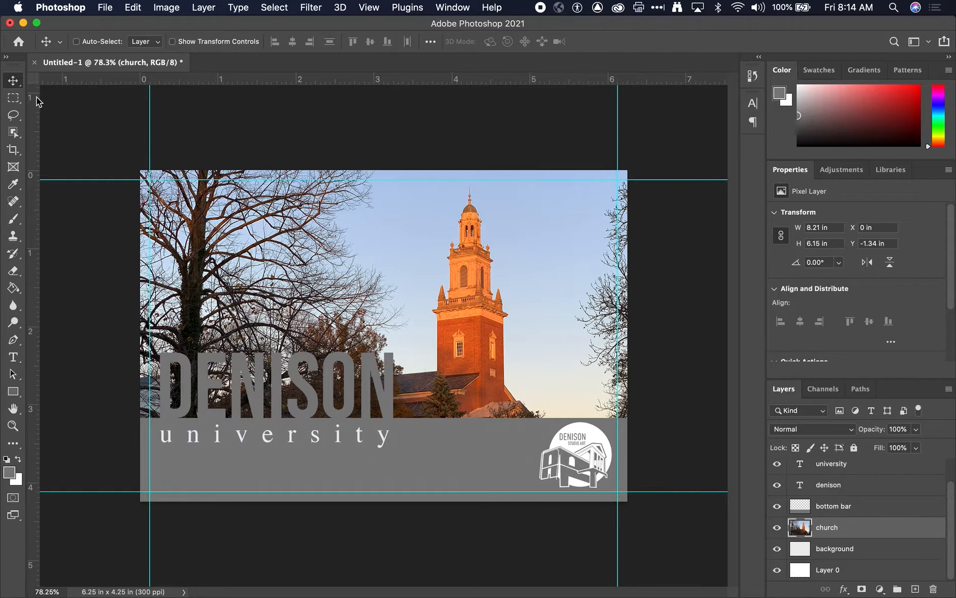
# Add a layer named "dark gel" directly above the church layer and select the whole canvas with a rectangular marquee
pyautogui.click(14, 98)
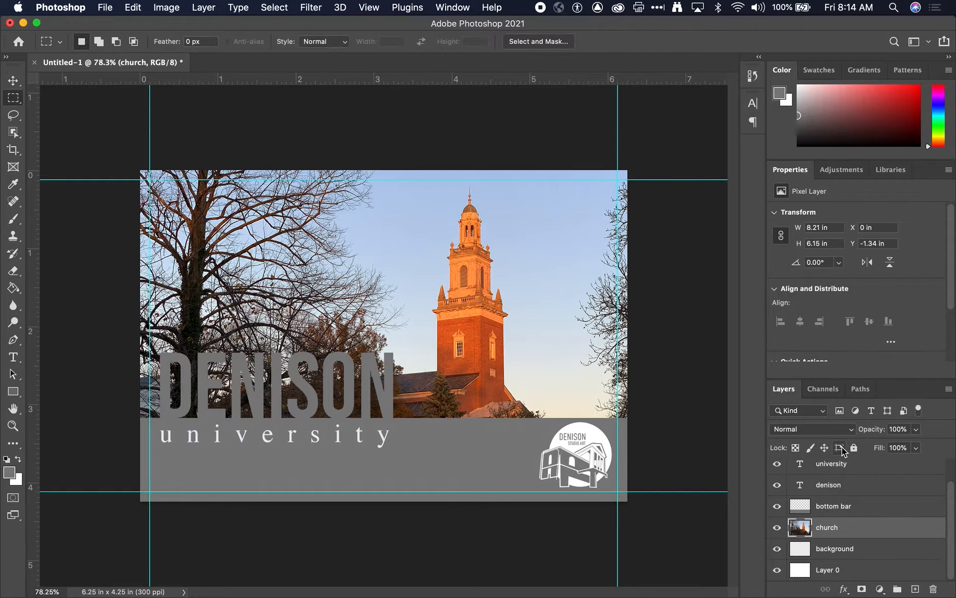
pyautogui.click(916, 589)
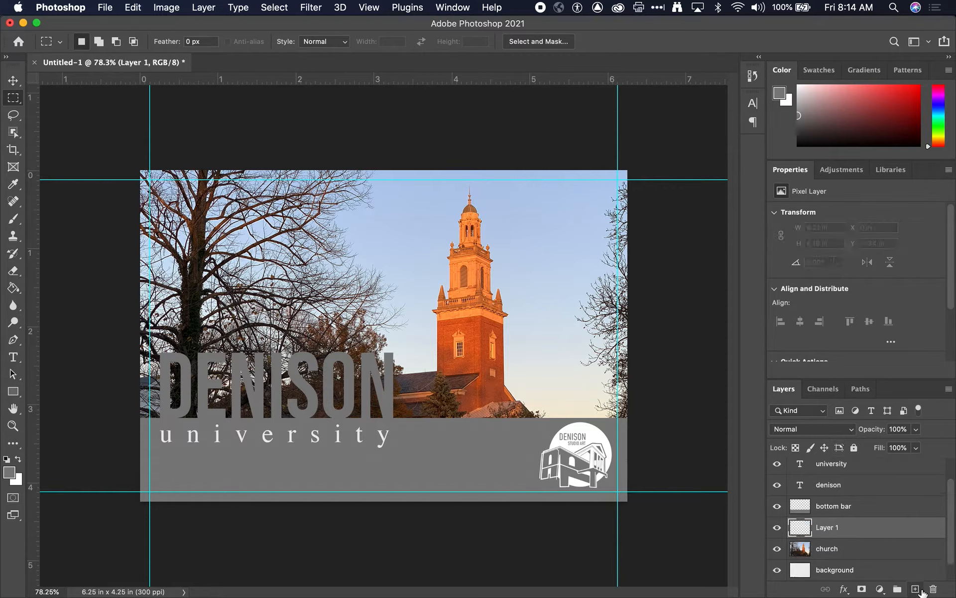
pyautogui.doubleClick(829, 527)
pyautogui.write('d')
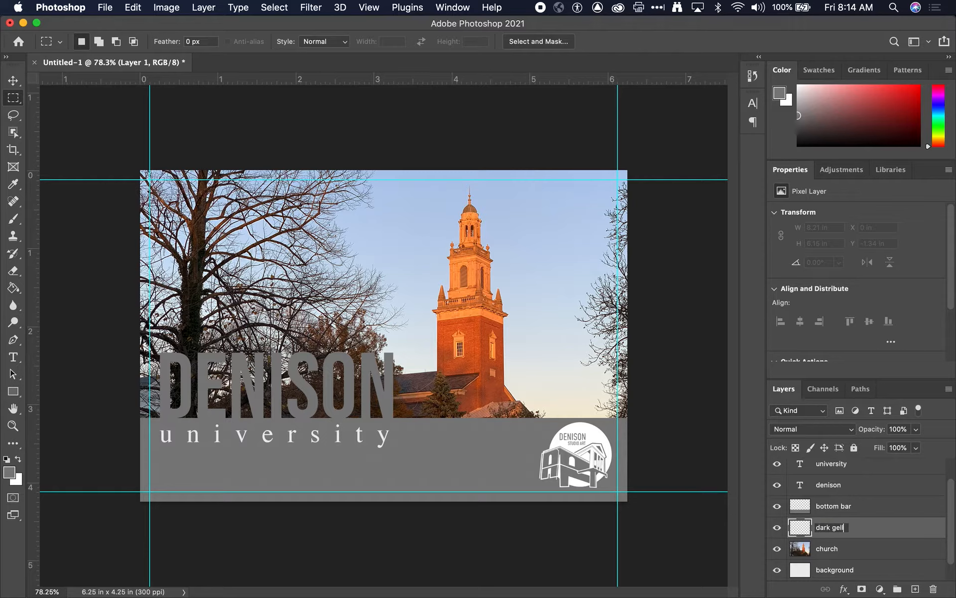
pyautogui.write('ark gel')
pyautogui.press('Return')
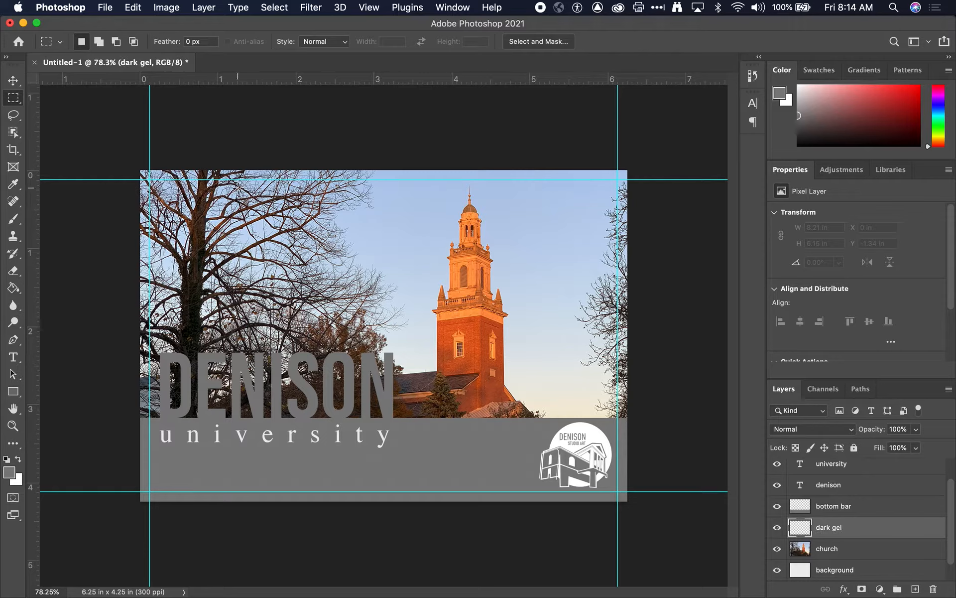
pyautogui.moveTo(141, 170); pyautogui.dragTo(652, 506)
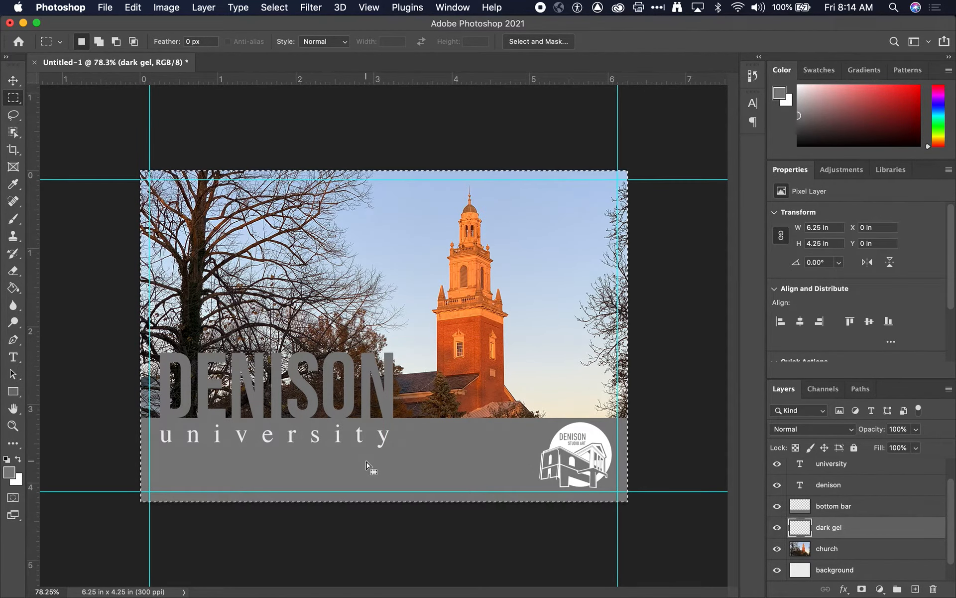
# Set the foreground color to a dark muted purple, about #321839 (hue 288°, saturation 58%, brightness 22%)
pyautogui.click(9, 472)
pyautogui.moveTo(406, 250); pyautogui.dragTo(415, 244)
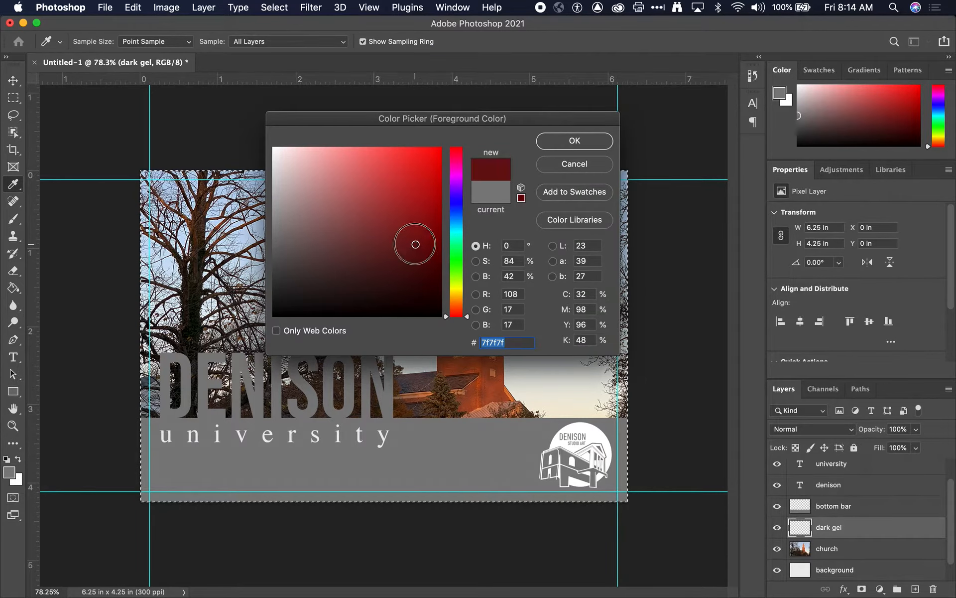
pyautogui.click(456, 180)
pyautogui.moveTo(435, 196); pyautogui.dragTo(440, 261)
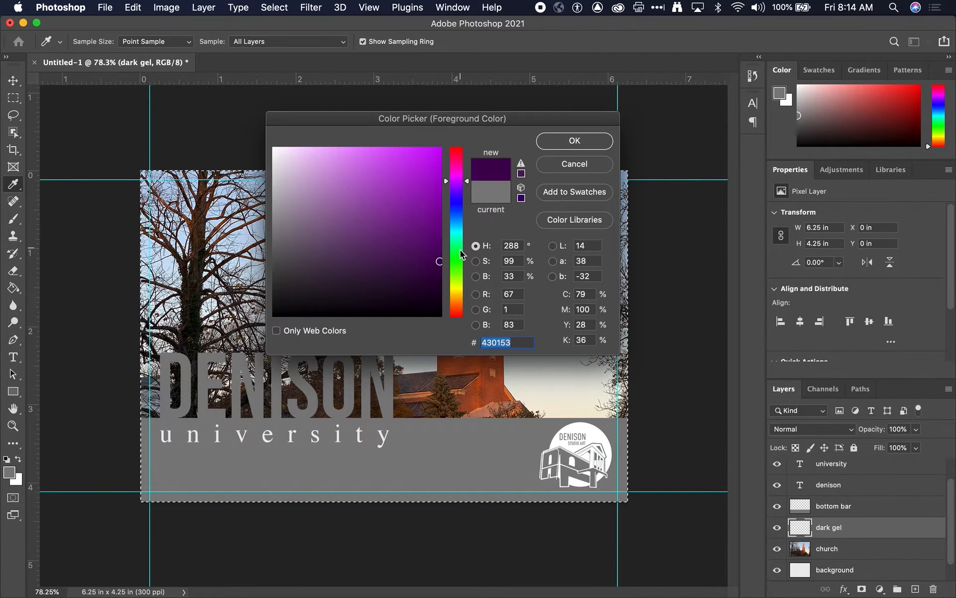
pyautogui.click(476, 276)
pyautogui.click(476, 261)
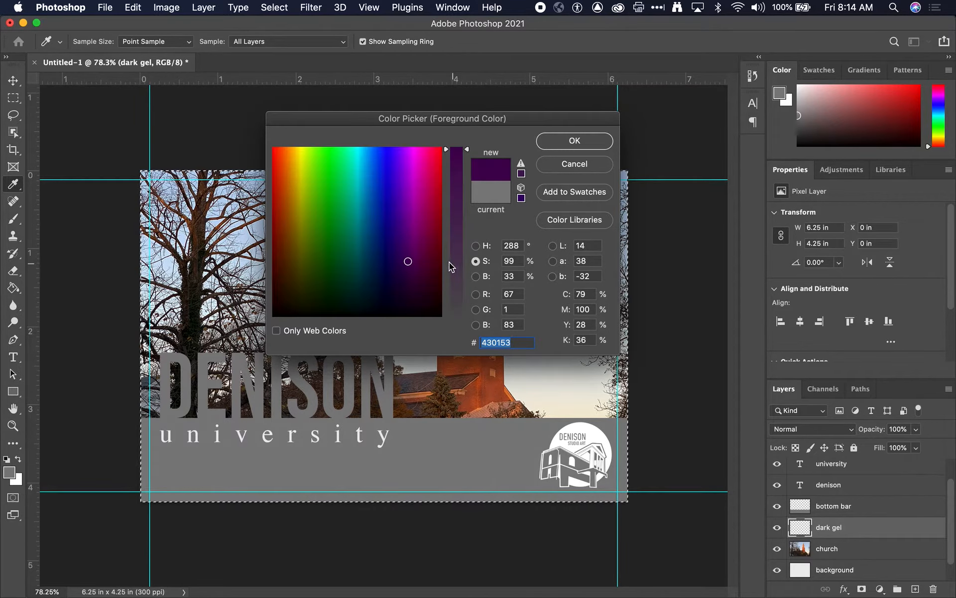
pyautogui.moveTo(460, 172); pyautogui.dragTo(465, 218)
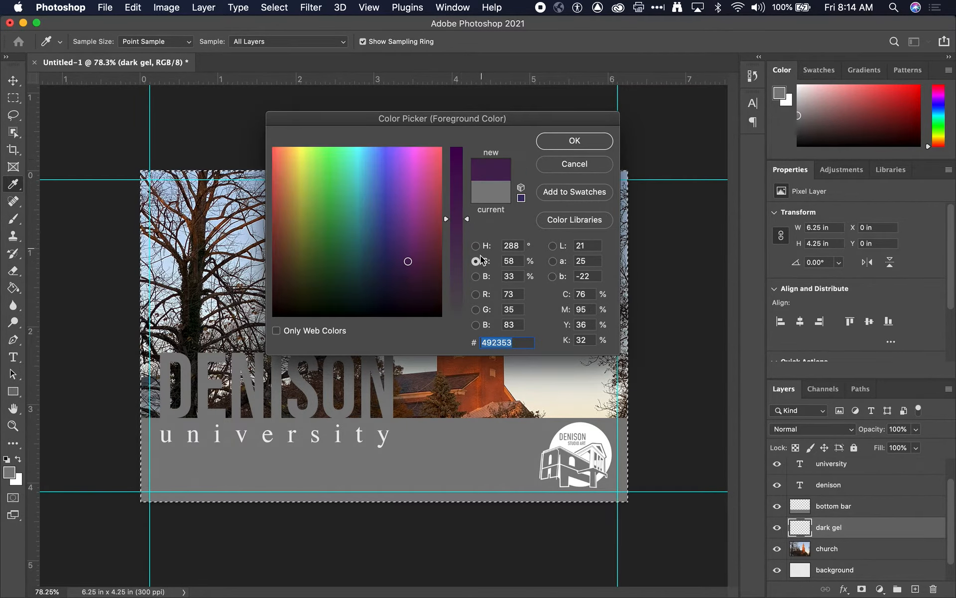
pyautogui.click(476, 276)
pyautogui.moveTo(457, 261); pyautogui.dragTo(457, 280)
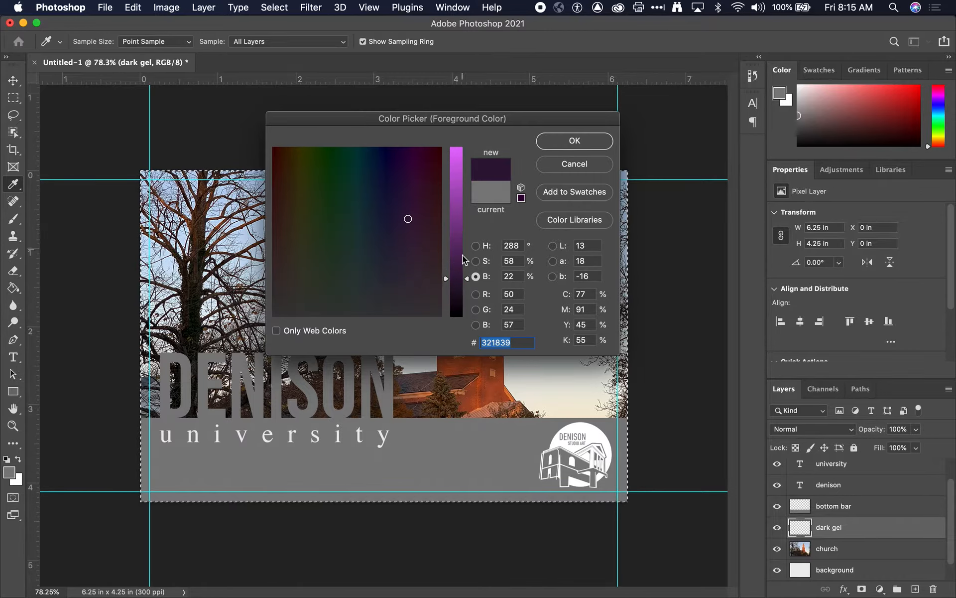
pyautogui.click(588, 142)
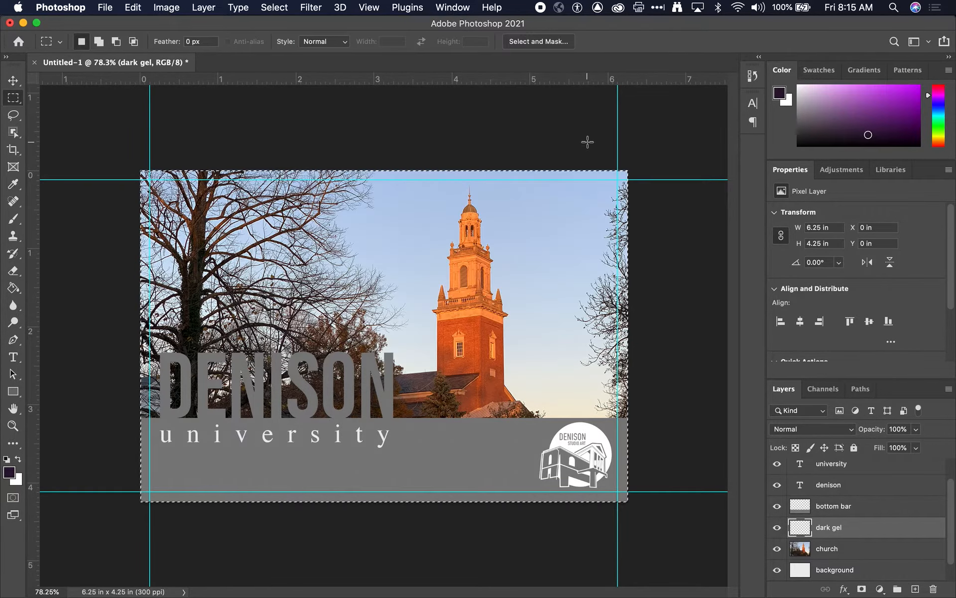
# Fill the selection on the dark gel layer with the purple foreground color, deselect, and switch to the Move tool
pyautogui.click(14, 292)
pyautogui.click(342, 306)
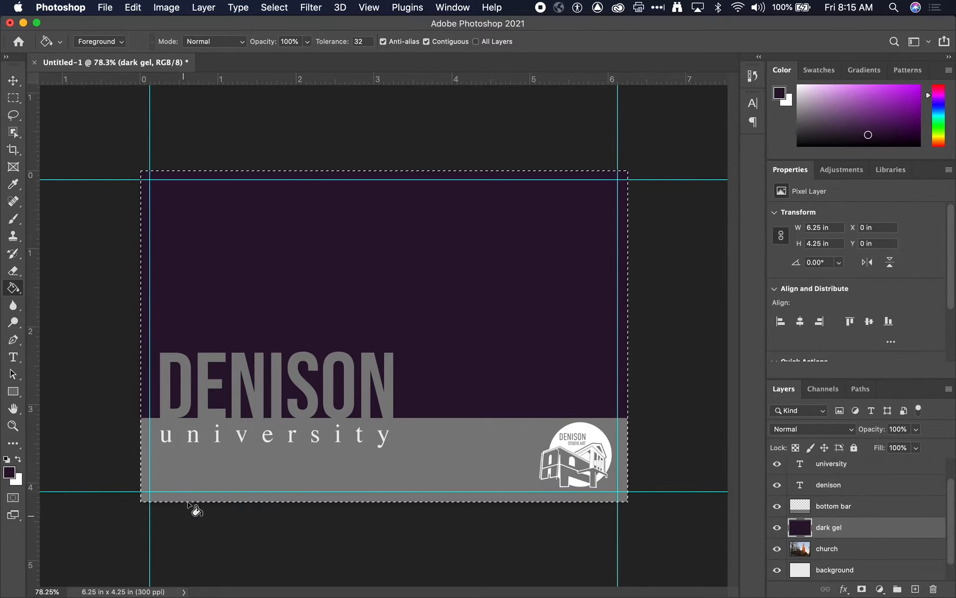
pyautogui.click(274, 7)
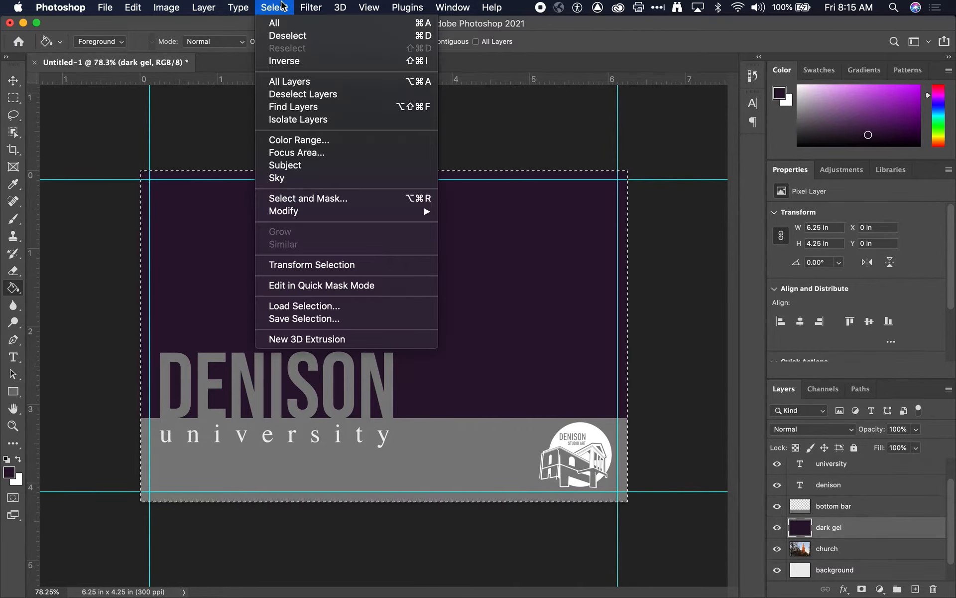
pyautogui.click(281, 35)
pyautogui.click(11, 81)
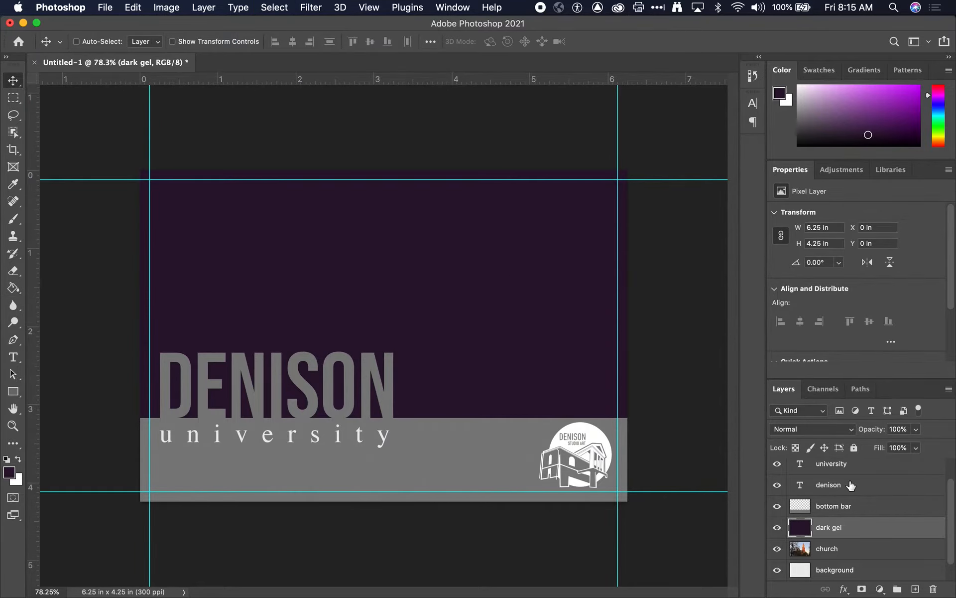
# Try the dark gel layer at 58% opacity, preview other blend modes, and restore it to full opacity
pyautogui.click(871, 433)
pyautogui.moveTo(870, 434); pyautogui.dragTo(862, 435)
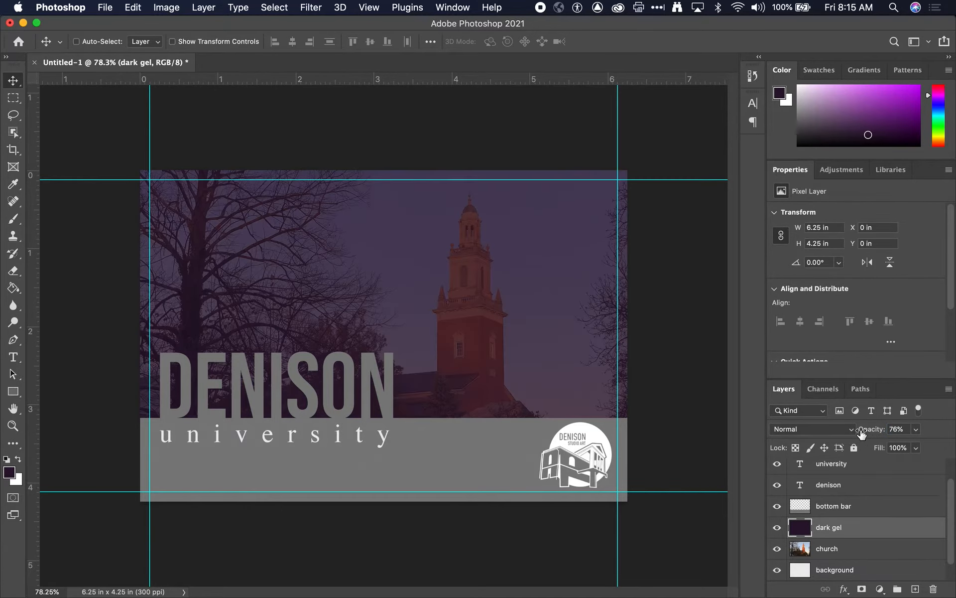
pyautogui.moveTo(862, 433); pyautogui.dragTo(867, 434)
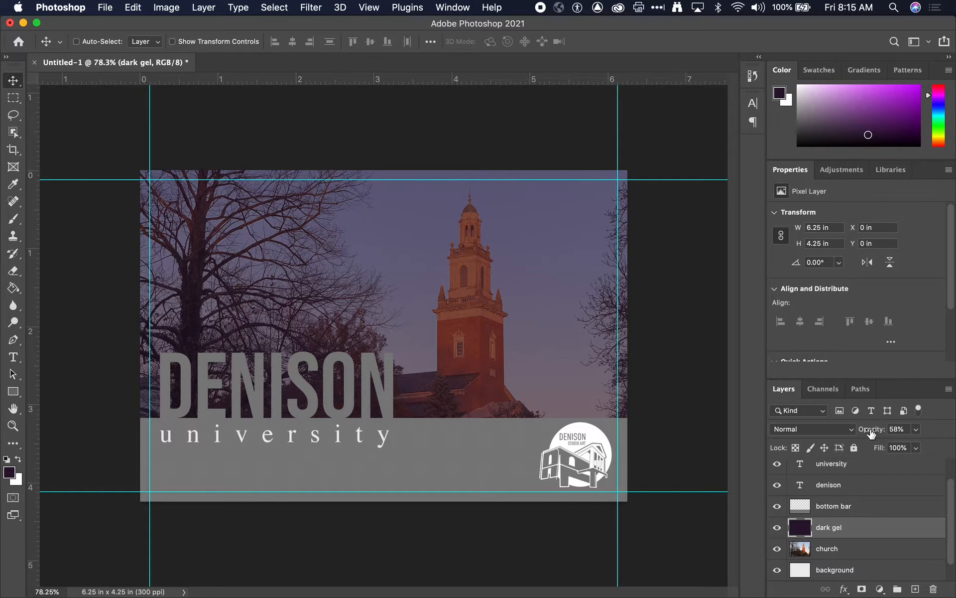
pyautogui.click(840, 428)
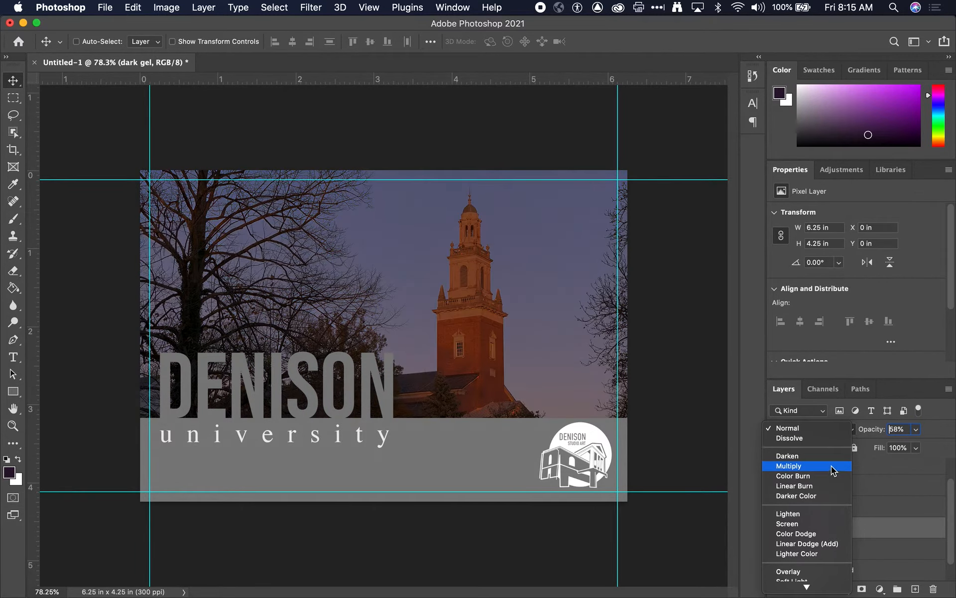
pyautogui.click(941, 435)
pyautogui.moveTo(874, 432); pyautogui.dragTo(954, 428)
# Set the dark gel layer's blend mode to Hard Light and its opacity to 62%
pyautogui.click(835, 429)
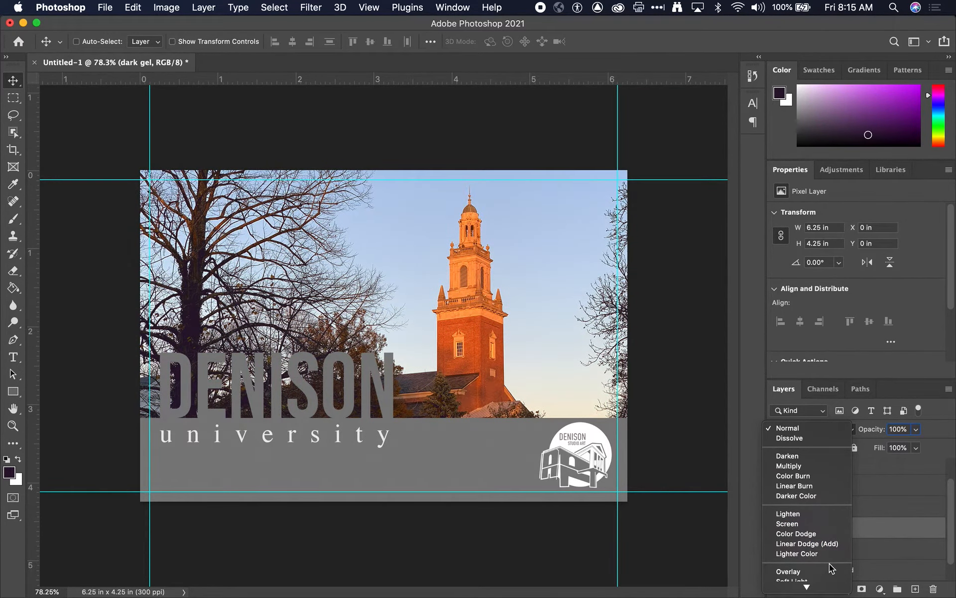
pyautogui.moveTo(833, 589)
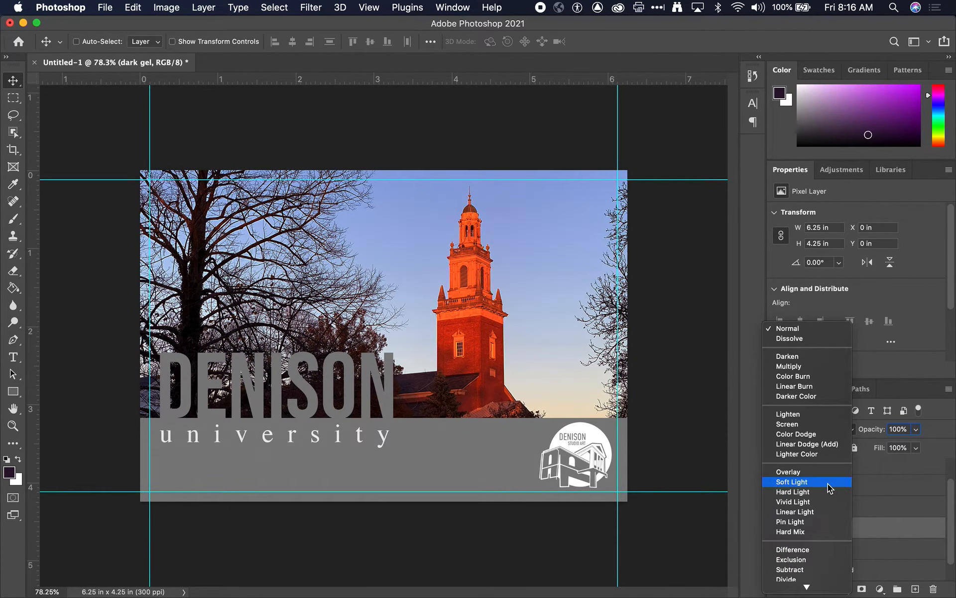
pyautogui.click(828, 491)
pyautogui.moveTo(873, 429)
pyautogui.mouseDown()
pyautogui.moveTo(854, 431)
pyautogui.moveTo(870, 436)
pyautogui.mouseUp()
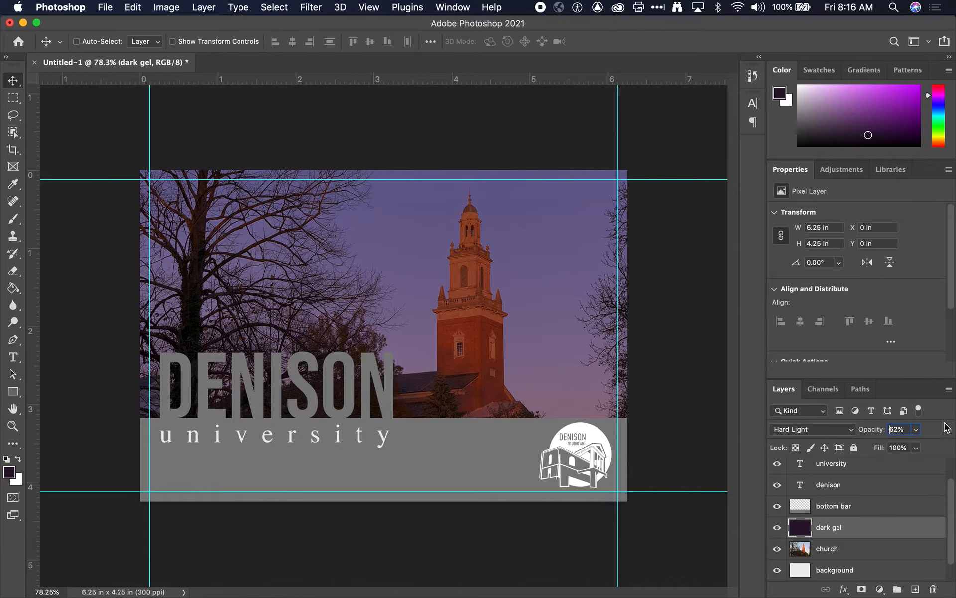
pyautogui.click(849, 429)
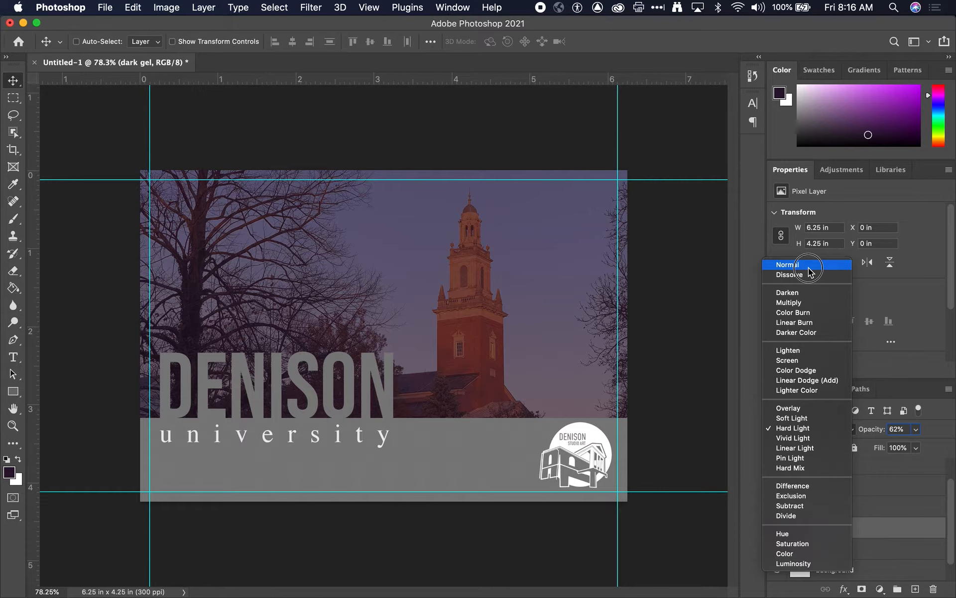
pyautogui.click(816, 430)
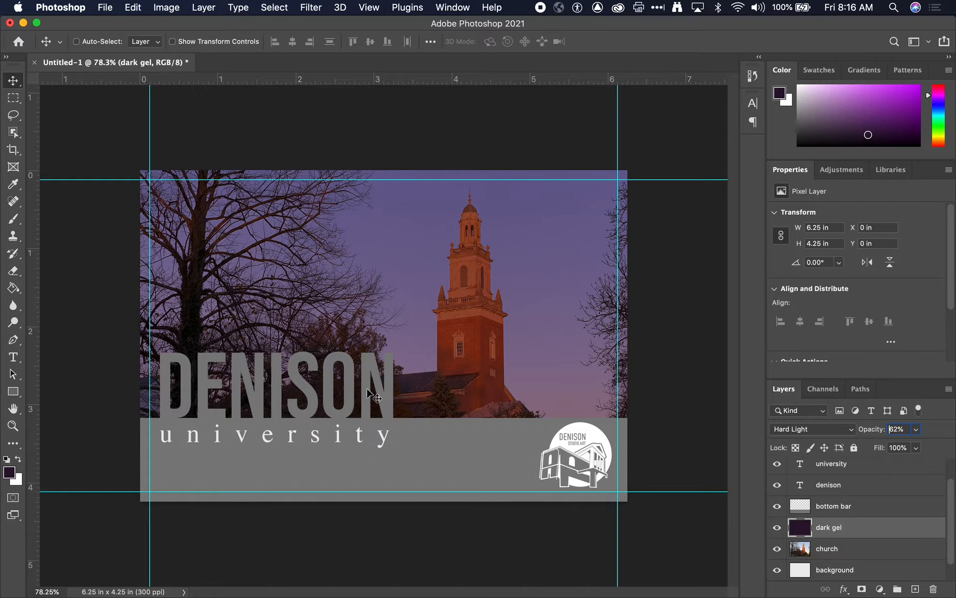
# Group the university, denison and bottom bar layers and move the group up until the bar's upper edge sits at about 2.9 in
pyautogui.click(854, 468)
pyautogui.keyDown('shift'); pyautogui.click(858, 514); pyautogui.keyUp('shift')
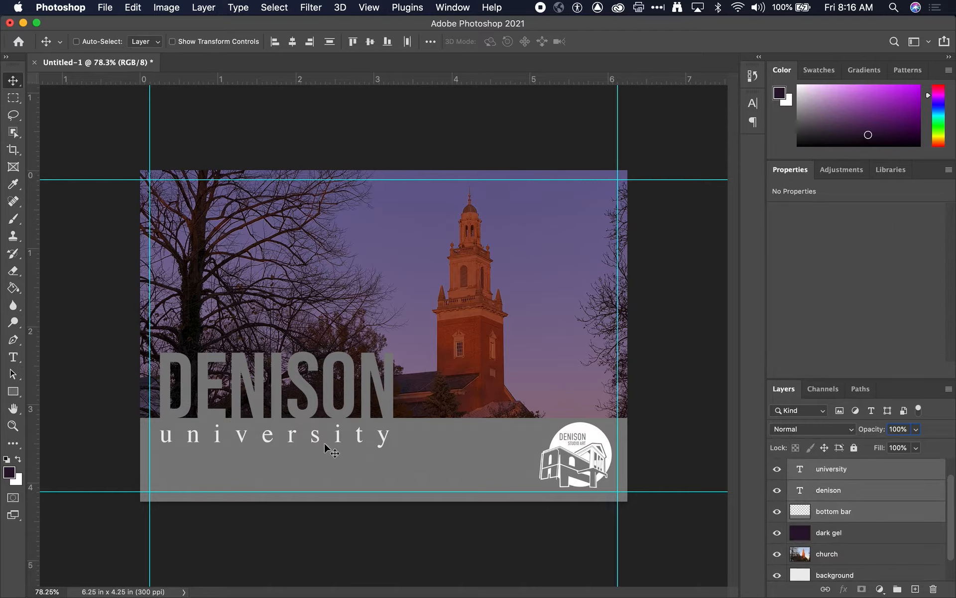
pyautogui.click(897, 589)
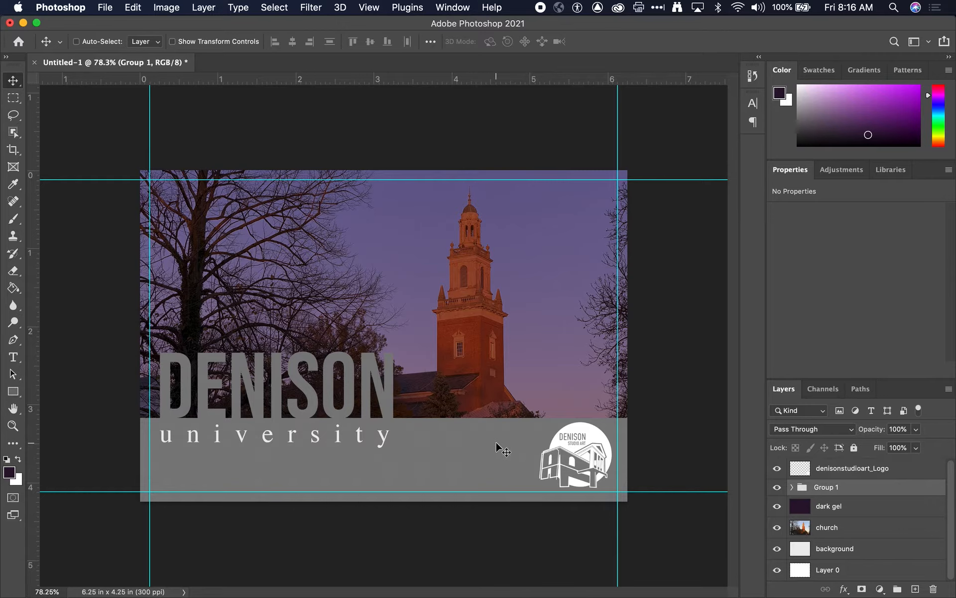
pyautogui.moveTo(496, 443); pyautogui.dragTo(499, 422)
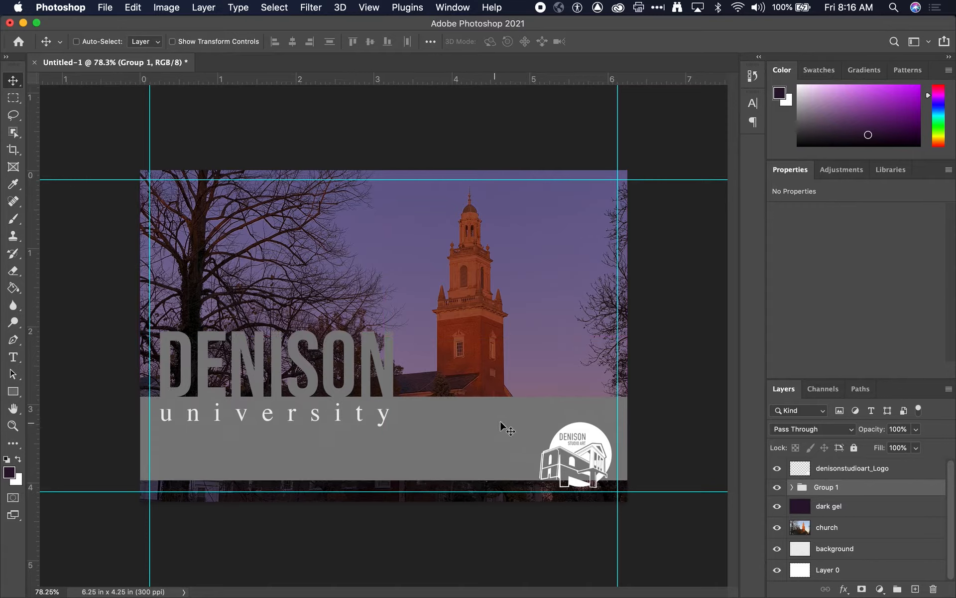
# Stretch the bottom bar down past the canvas's lower guide to about 1.35 in tall and move the logo to about X 5.04 in, Y 3.14 in
pyautogui.click(792, 487)
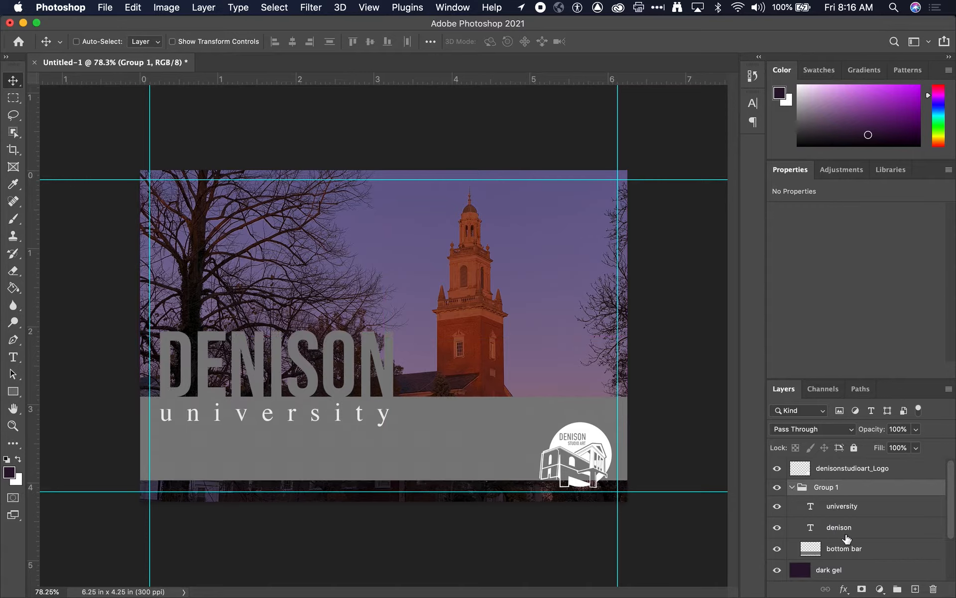
pyautogui.click(823, 549)
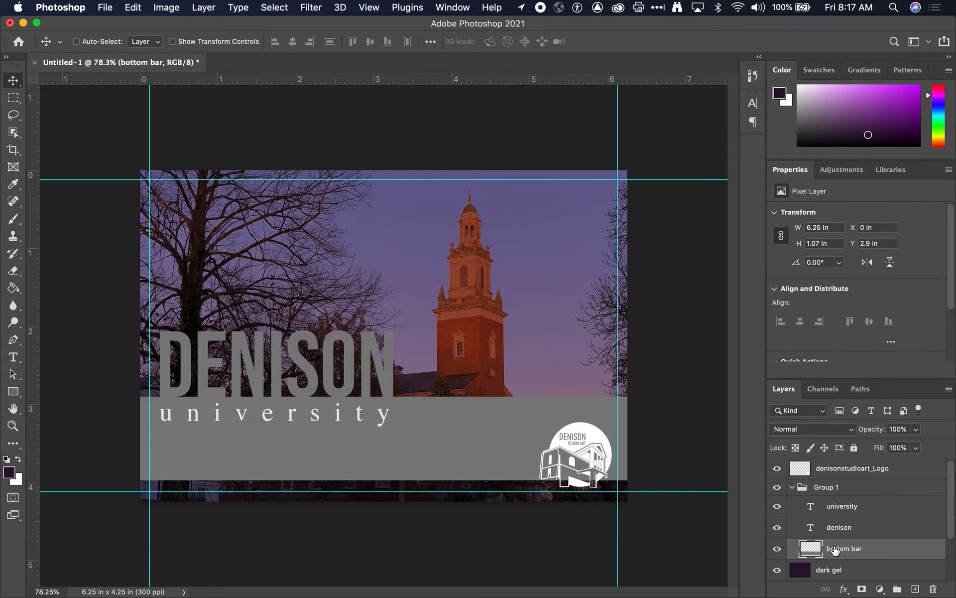
pyautogui.press('super+t')
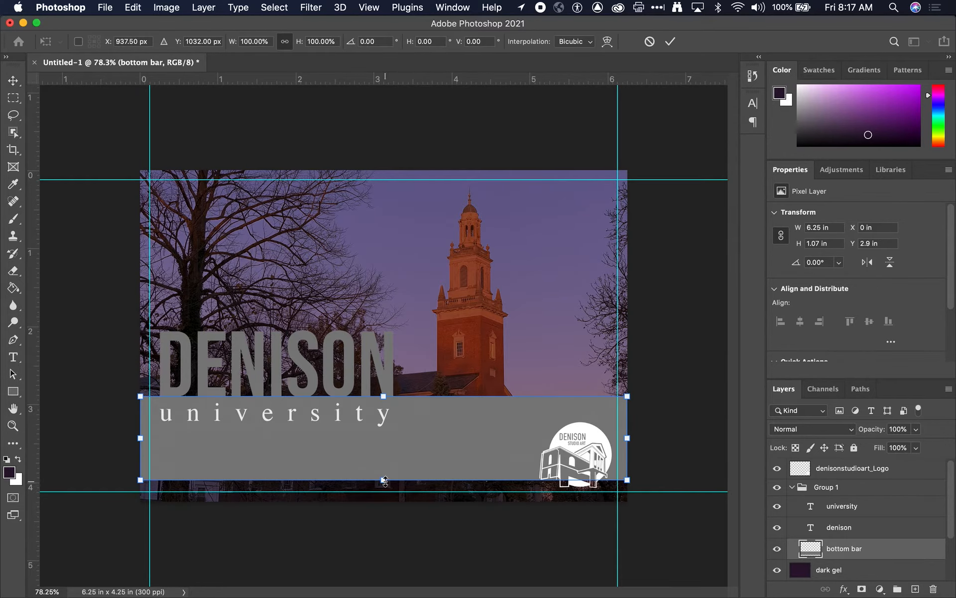
pyautogui.moveTo(385, 480); pyautogui.dragTo(396, 503)
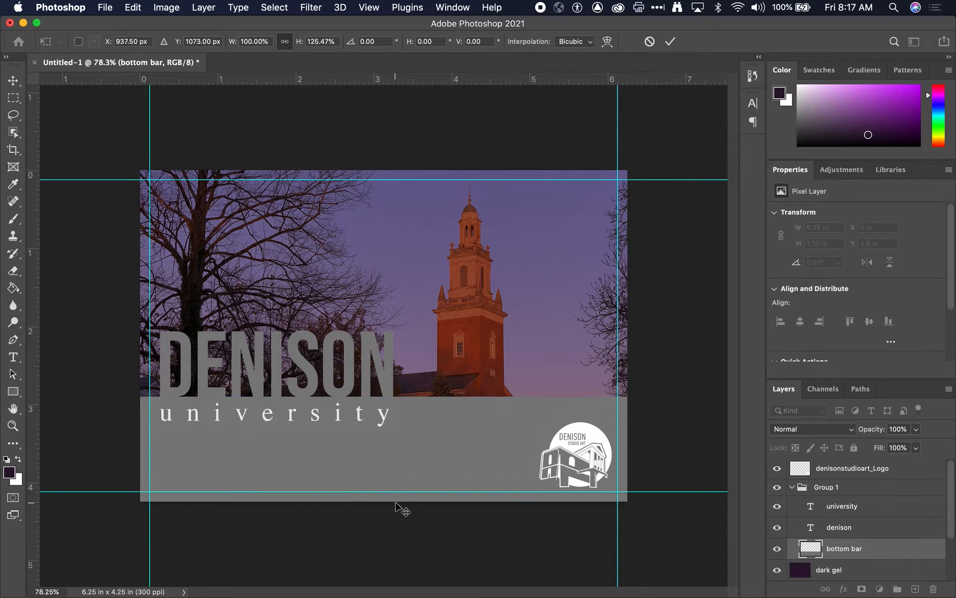
pyautogui.press('Return')
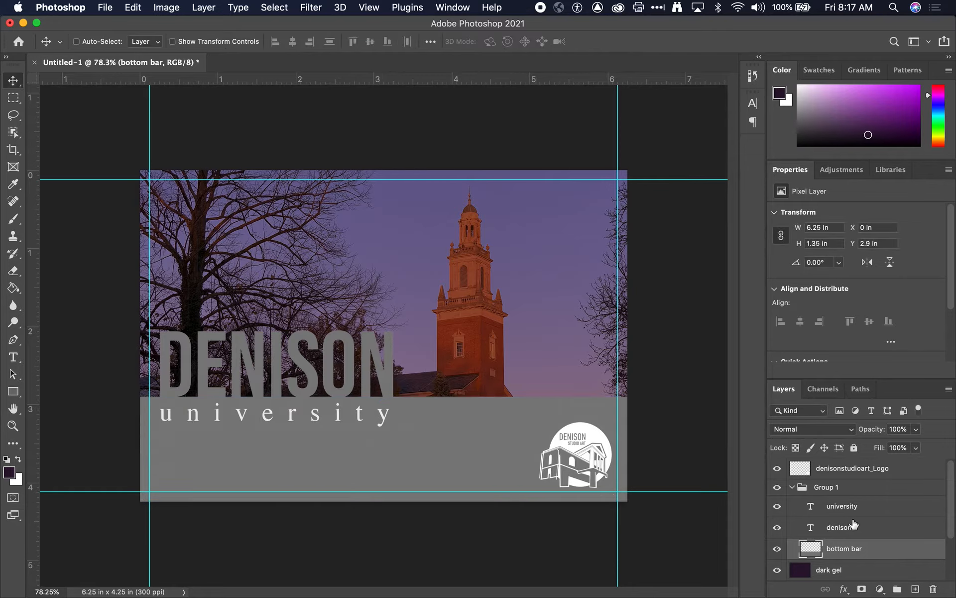
pyautogui.click(850, 478)
pyautogui.moveTo(575, 460); pyautogui.dragTo(573, 450)
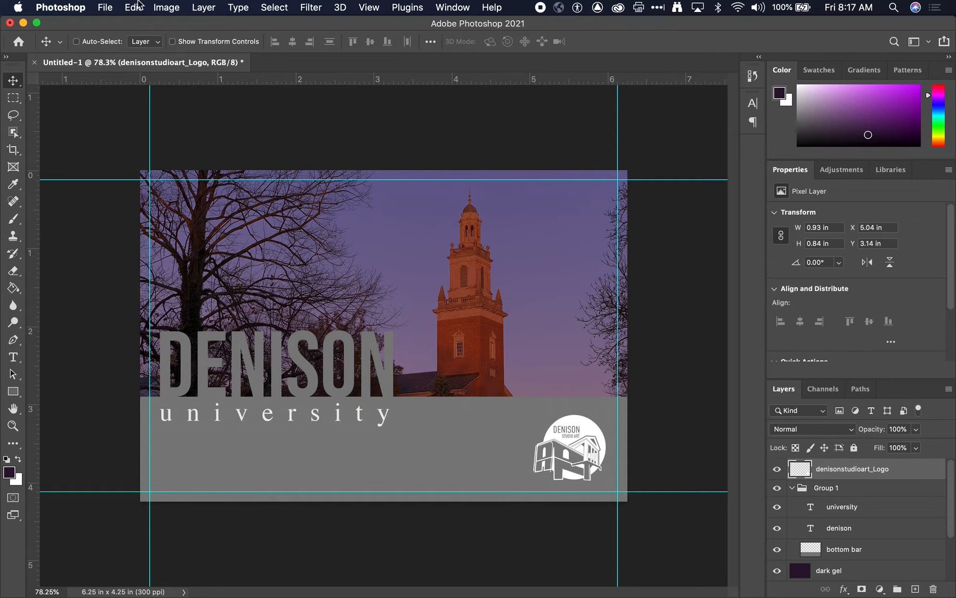
# Save a JPEG copy of the postcard to the Desktop as DenisonCard1.jpg with image quality 11
pyautogui.click(105, 6)
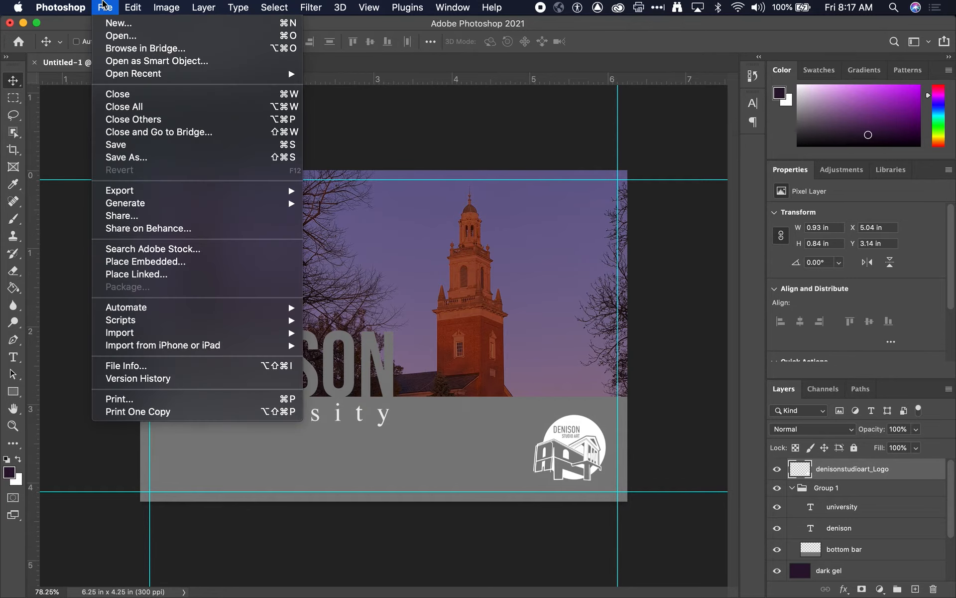
pyautogui.click(162, 157)
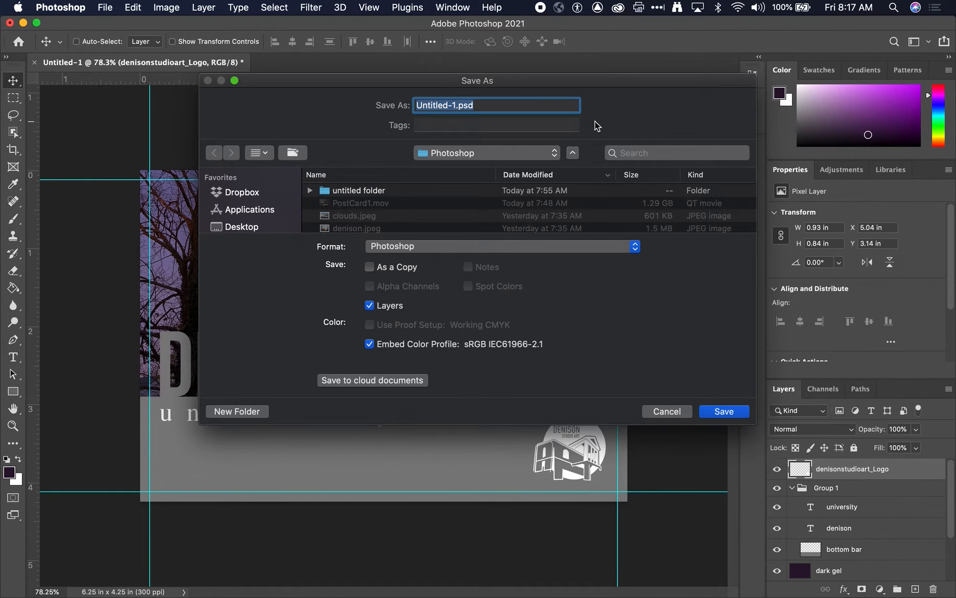
pyautogui.click(463, 248)
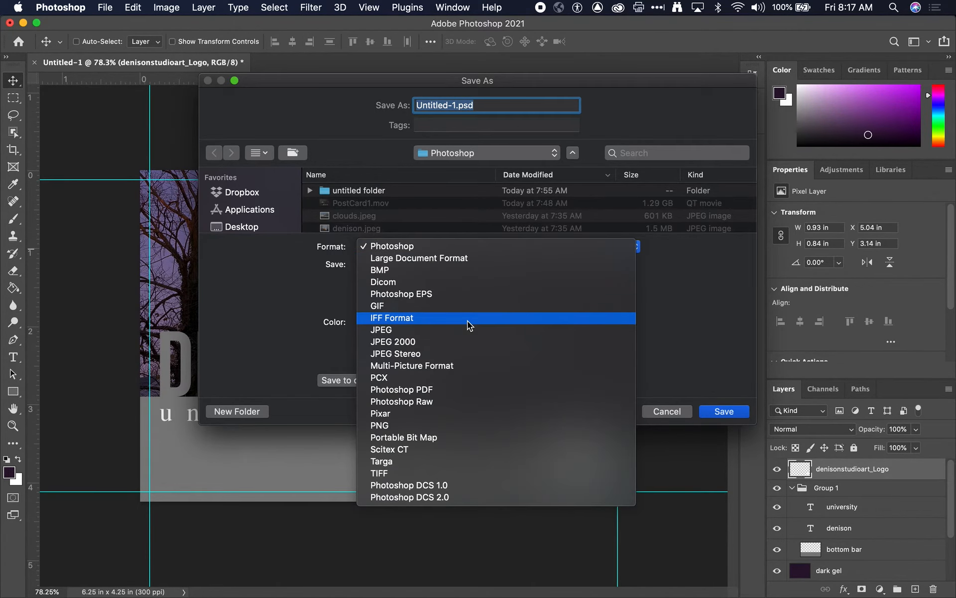
pyautogui.click(522, 333)
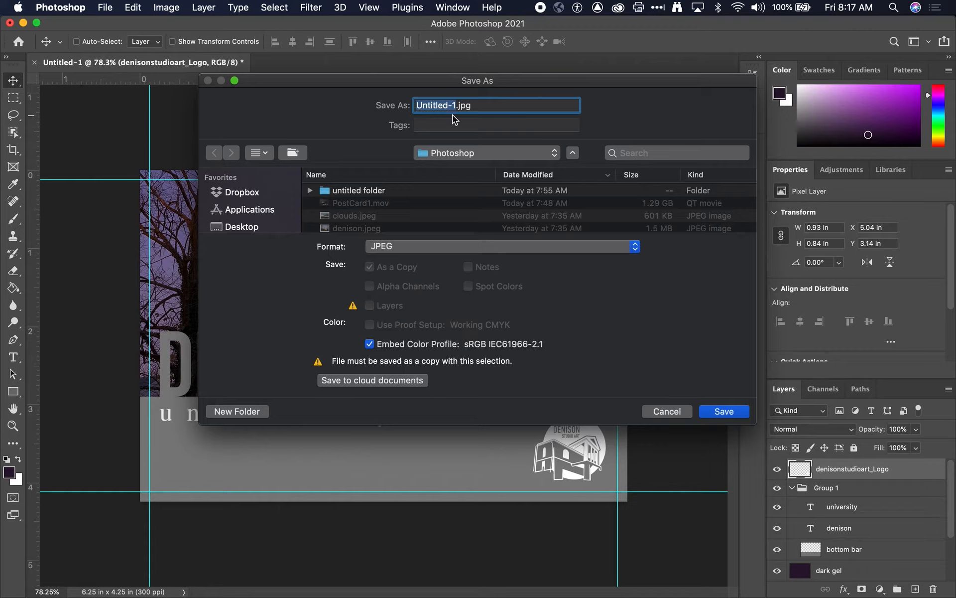
pyautogui.write('DenisonCard1')
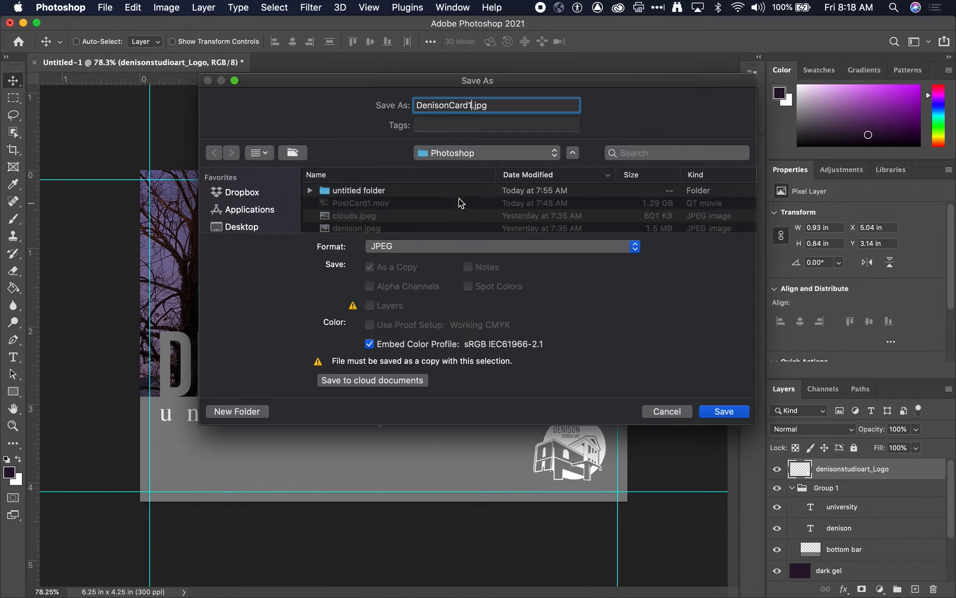
pyautogui.press('super+d')
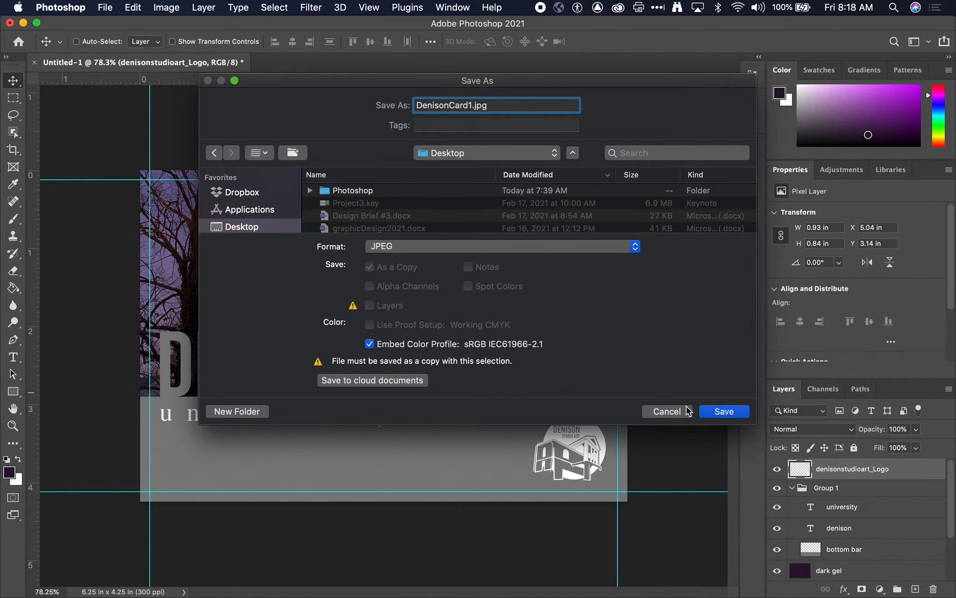
pyautogui.click(723, 411)
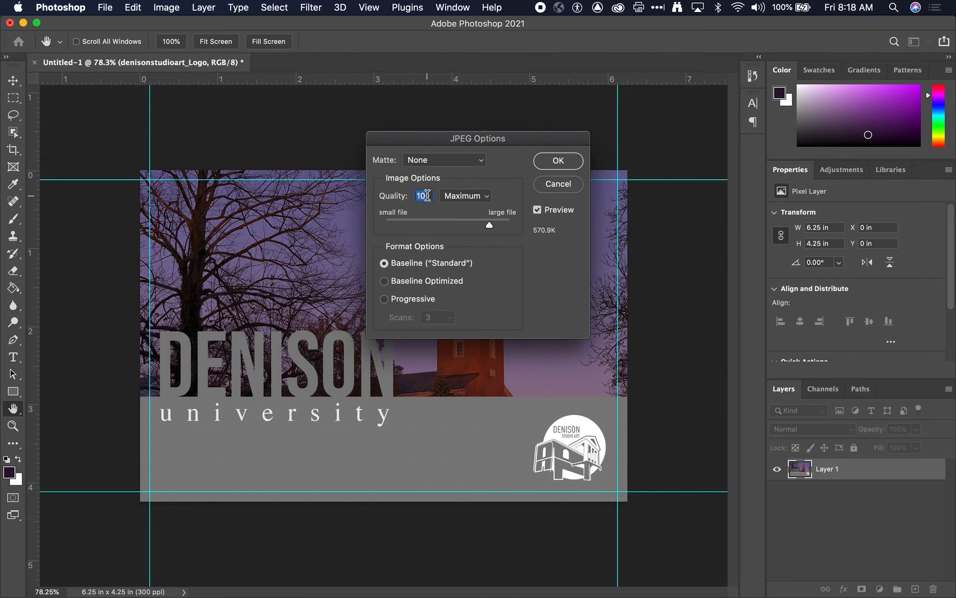
pyautogui.write('11')
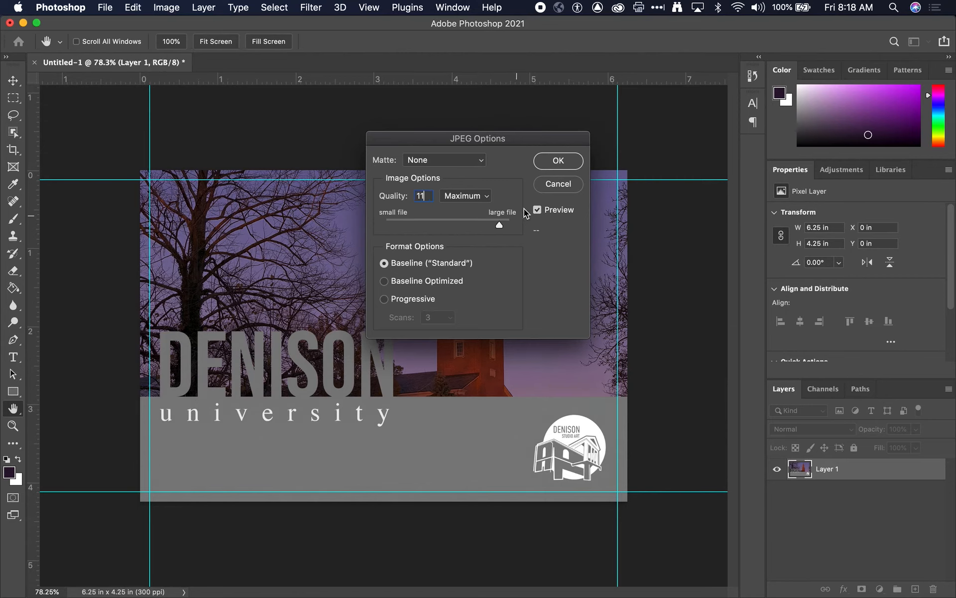
pyautogui.click(573, 160)
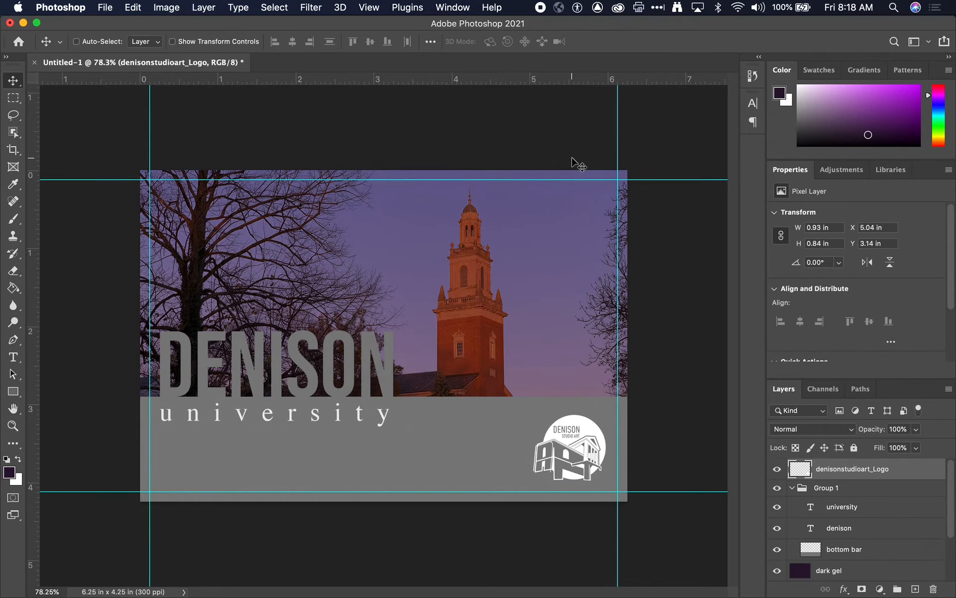
# Switch to Finder, preview DenisonCard1.jpg on the Desktop, and close the open Finder windows
pyautogui.press('super+Tab')
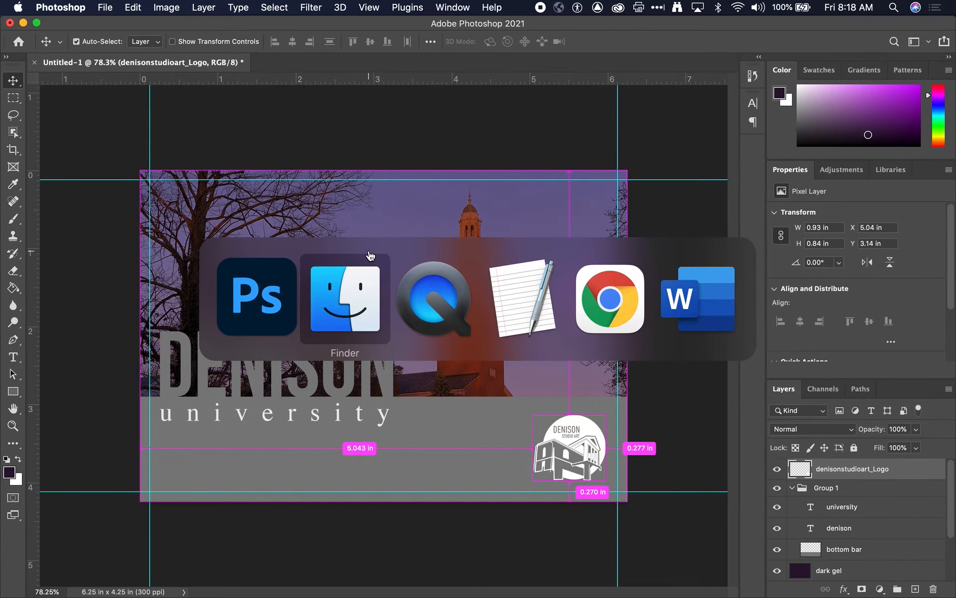
pyautogui.press('super+n')
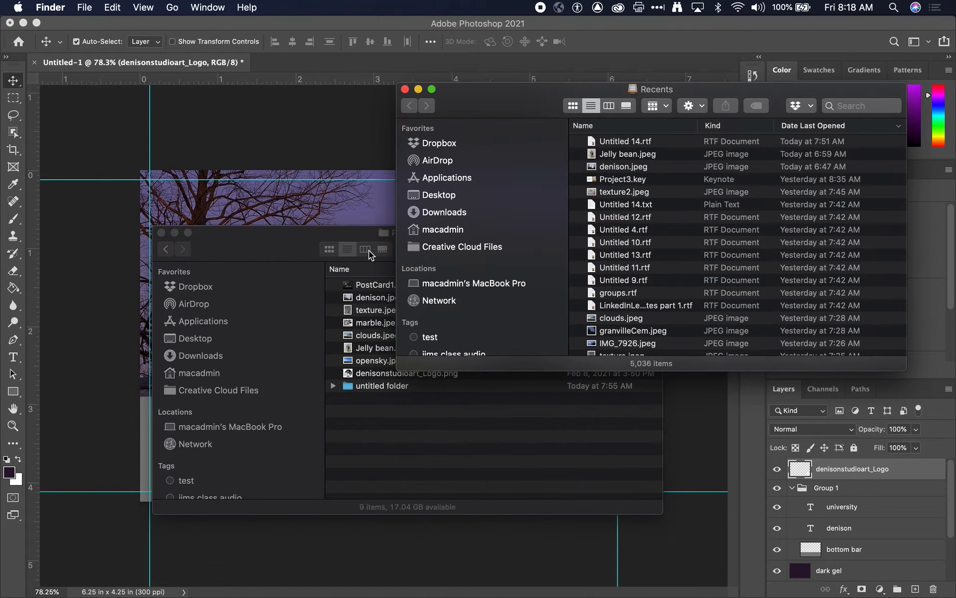
pyautogui.press('super+shift+d')
pyautogui.click(626, 141)
pyautogui.press('space')
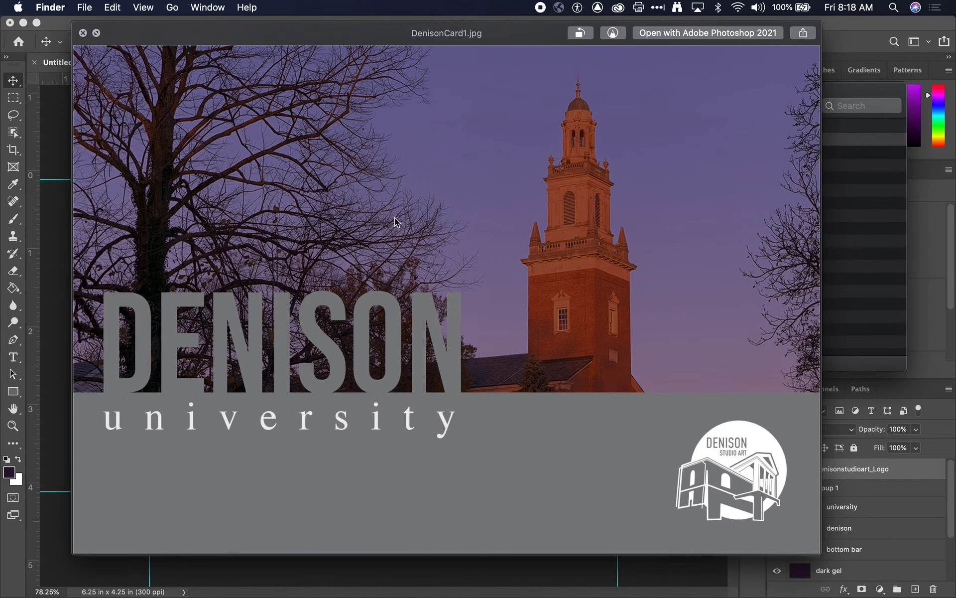
pyautogui.press('space')
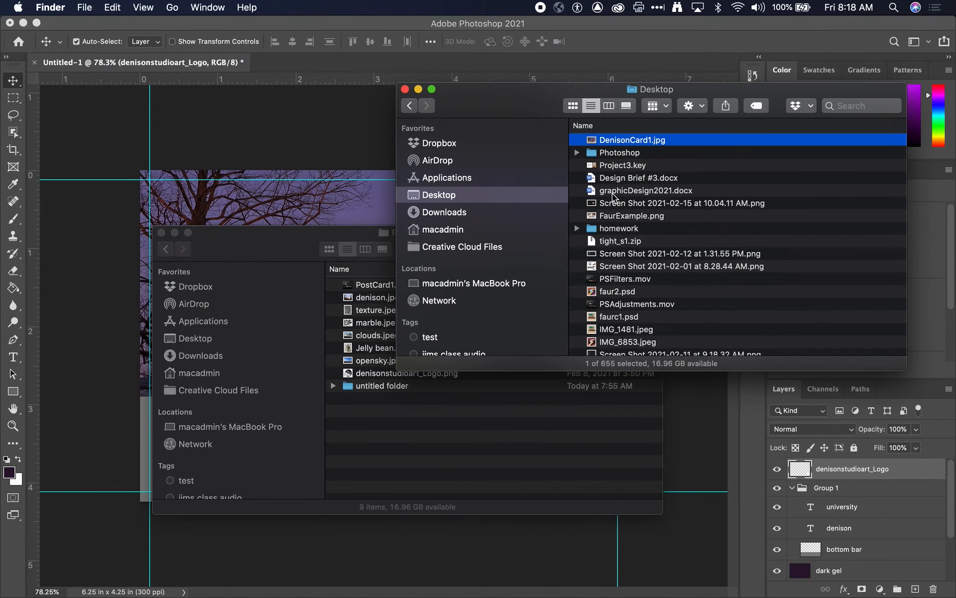
pyautogui.click(405, 89)
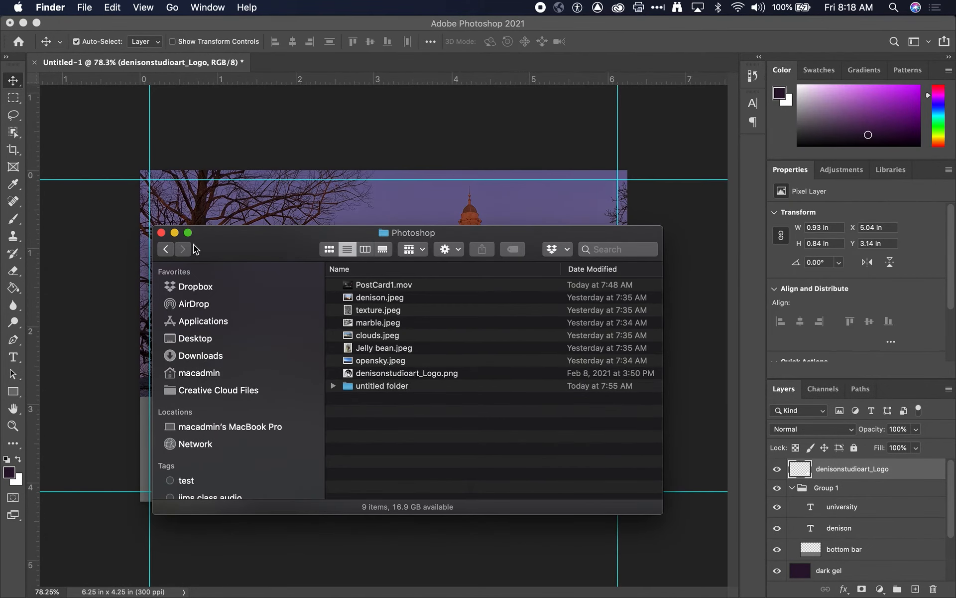
pyautogui.click(161, 232)
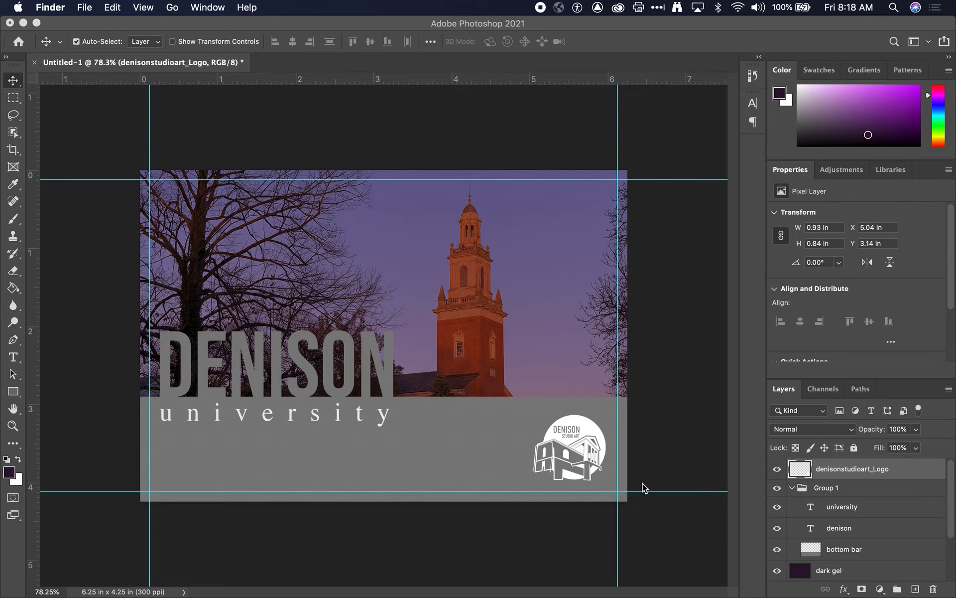
pyautogui.scroll(-3, 882, 523)
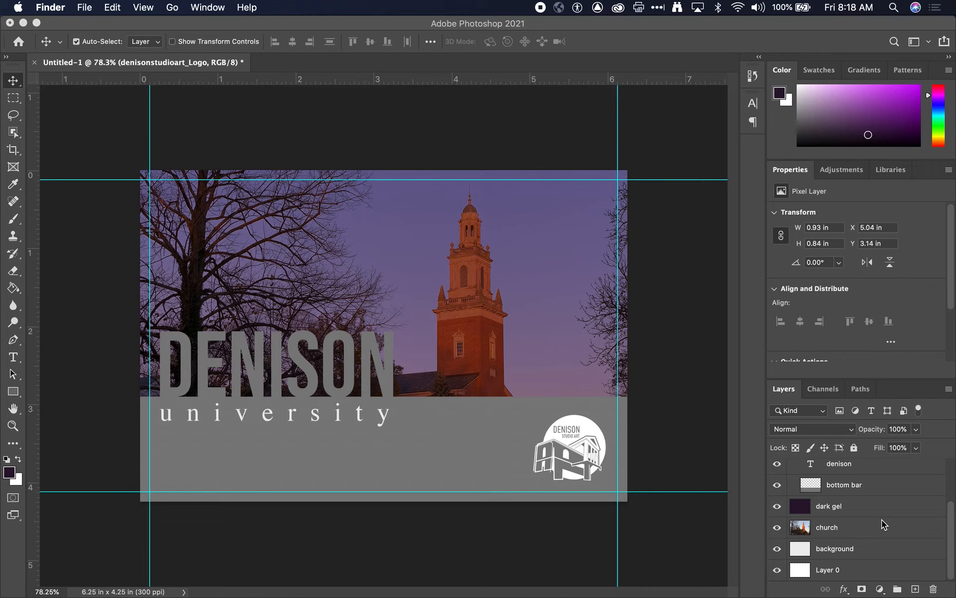
pyautogui.scroll(3, 881, 519)
pyautogui.scroll(-3, 882, 519)
pyautogui.scroll(3, 857, 523)
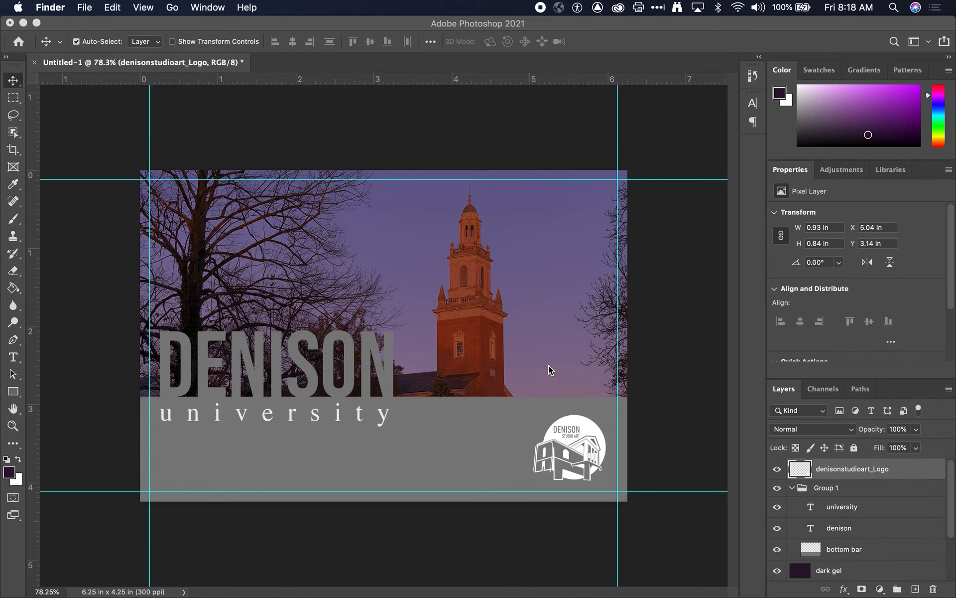
# Switch back to Photoshop and save the postcard with its layers to the Desktop as card1.psd in Photoshop format
pyautogui.click(131, 102)
pyautogui.click(105, 7)
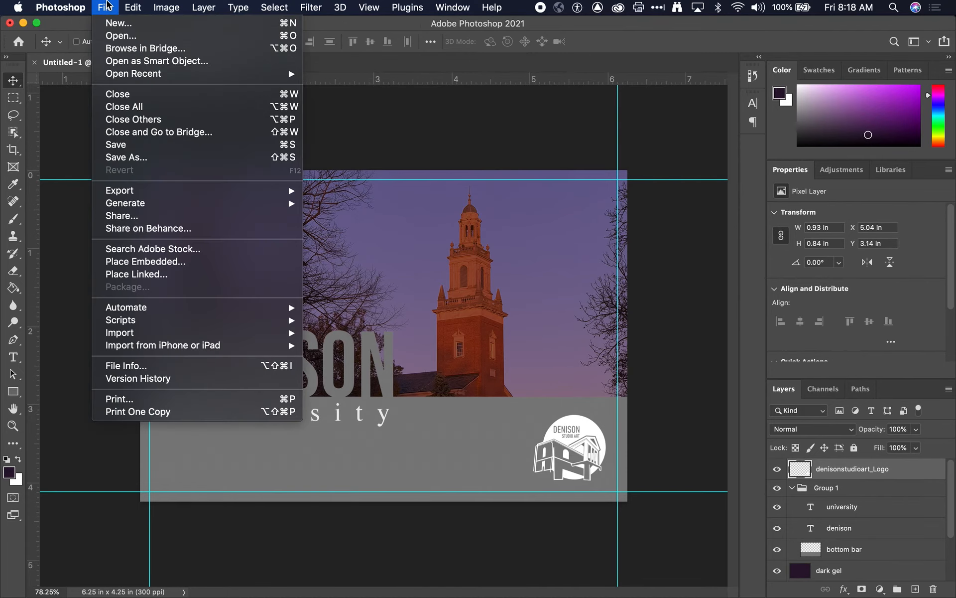
pyautogui.click(140, 145)
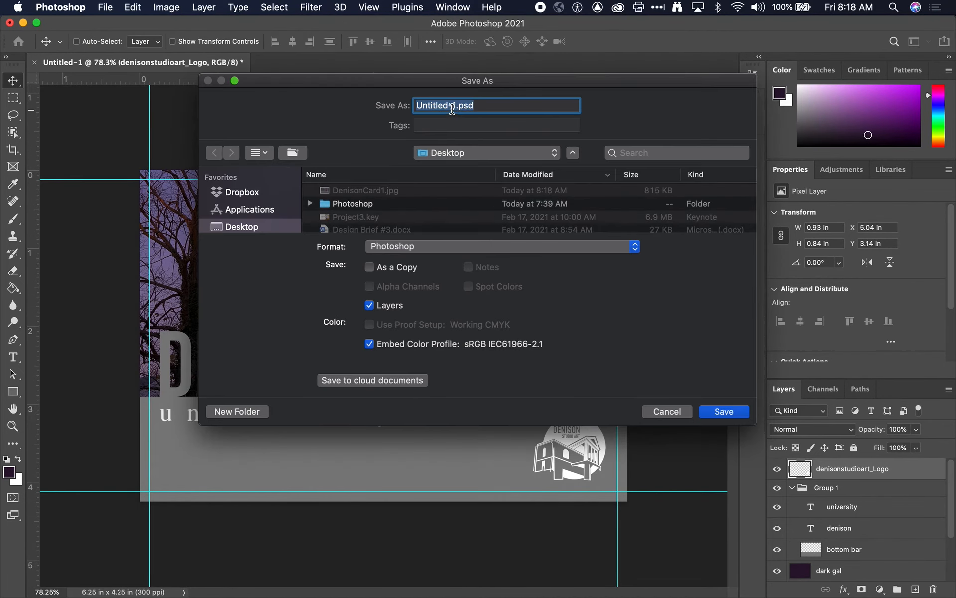
pyautogui.click(455, 104)
pyautogui.keyDown('shift'); pyautogui.click(418, 106); pyautogui.keyUp('shift')
pyautogui.write('card1')
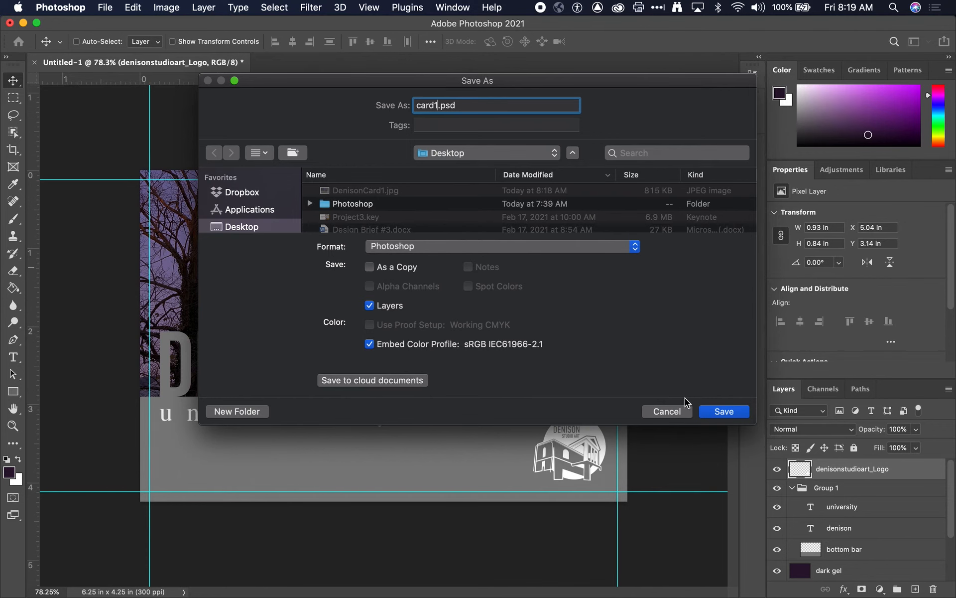
pyautogui.click(724, 412)
pyautogui.click(644, 272)
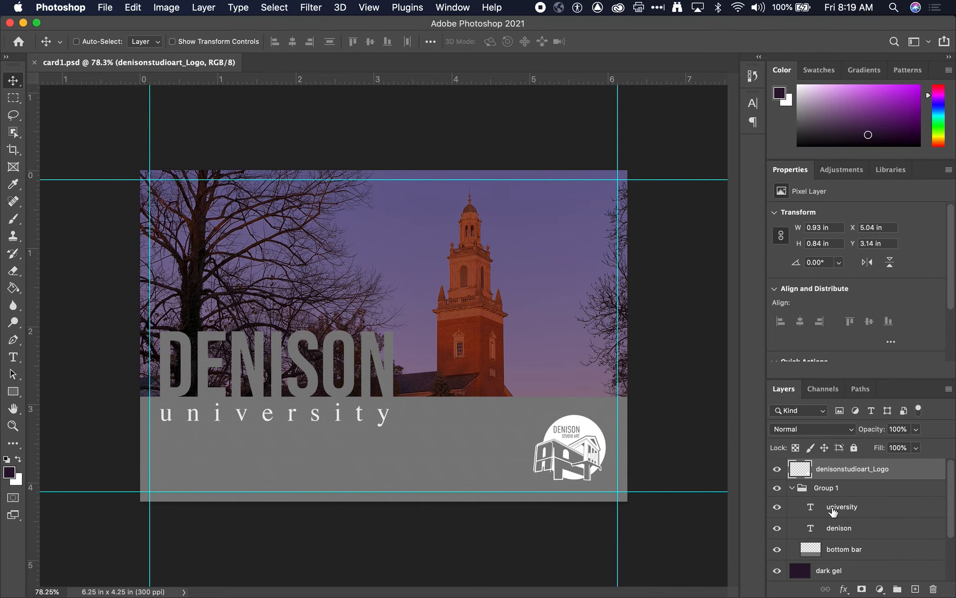
# Open DenisonCard1.jpg from the Desktop alongside the layered postcard document
pyautogui.press('super+o')
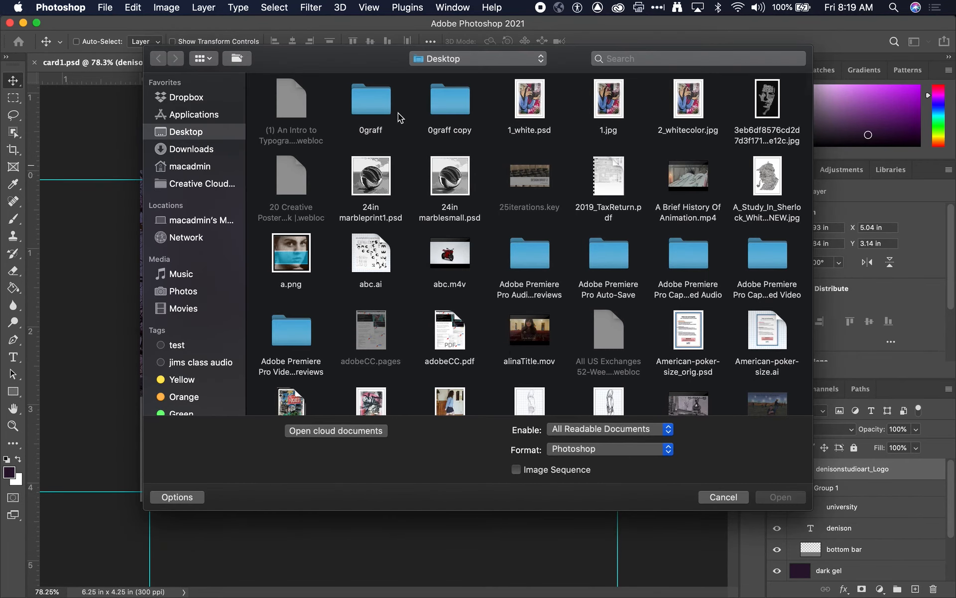
pyautogui.press('super+2')
pyautogui.click(324, 108)
pyautogui.doubleClick(324, 109)
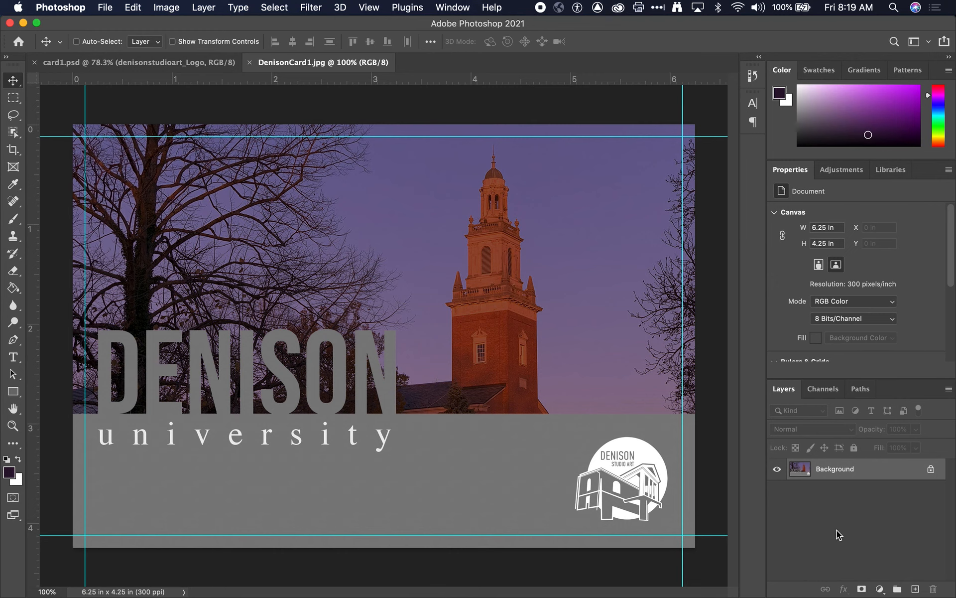
# Compare the layers of card1.psd and DenisonCard1.jpg by switching between the two documents, ending on card1.psd
pyautogui.click(115, 63)
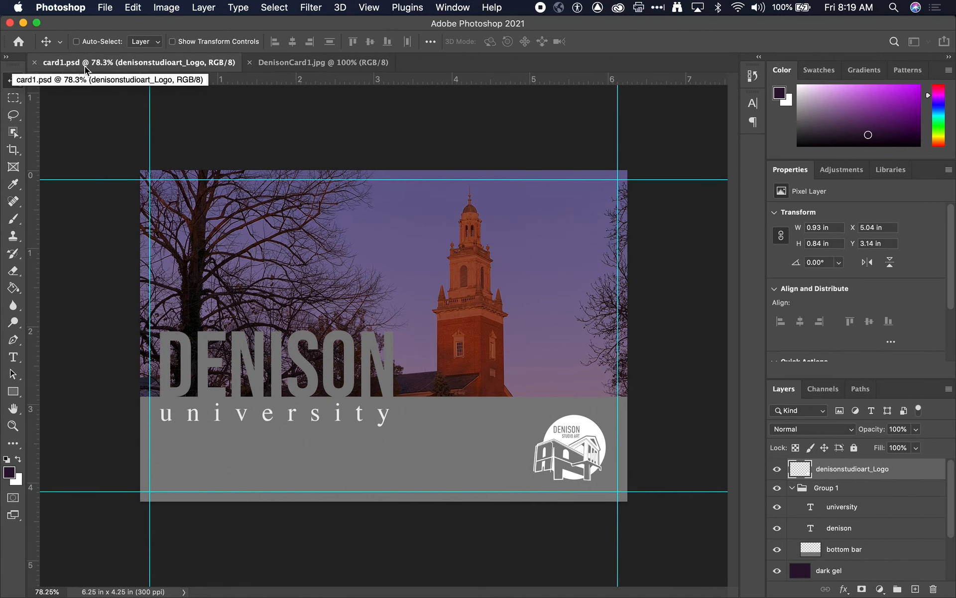
pyautogui.click(308, 63)
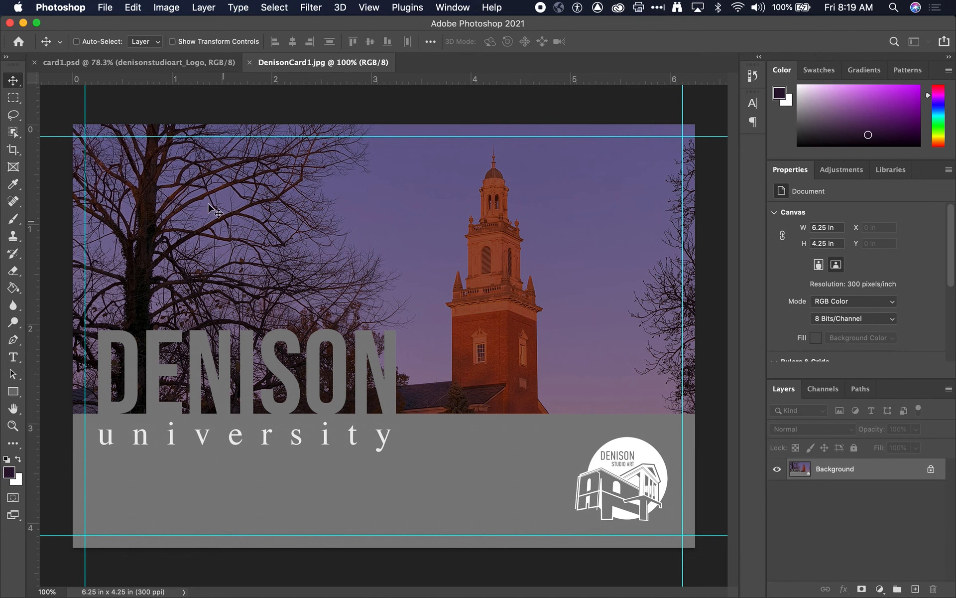
pyautogui.click(134, 65)
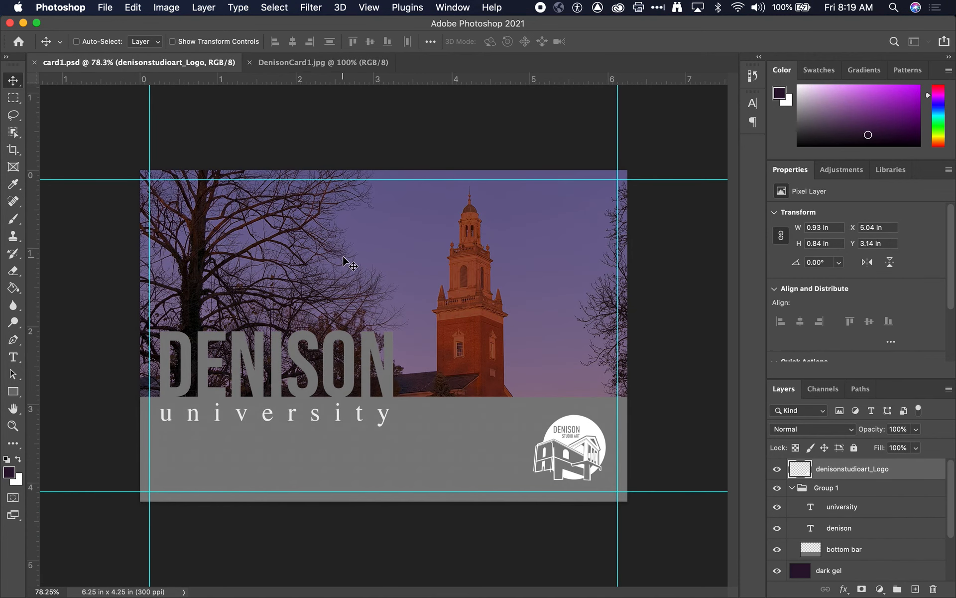